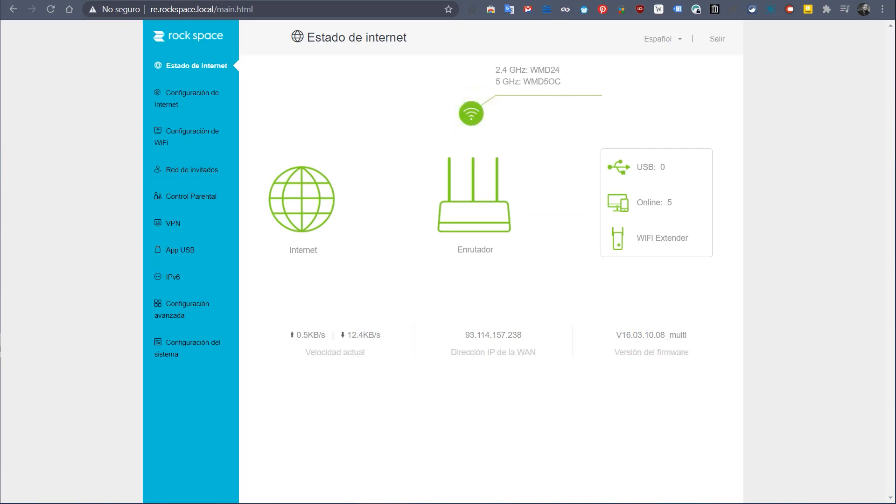
- Look over the router's advanced configuration and system configuration pages and return to the internet status page
left_click(187, 306)
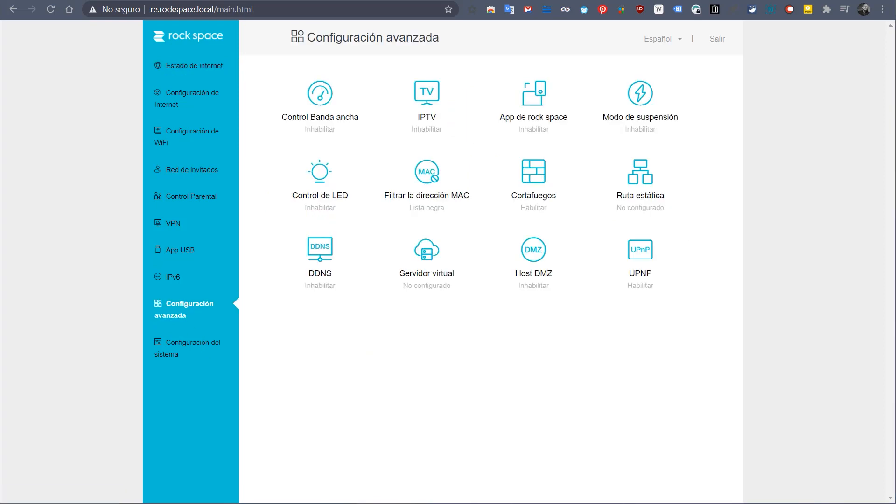
left_click(211, 349)
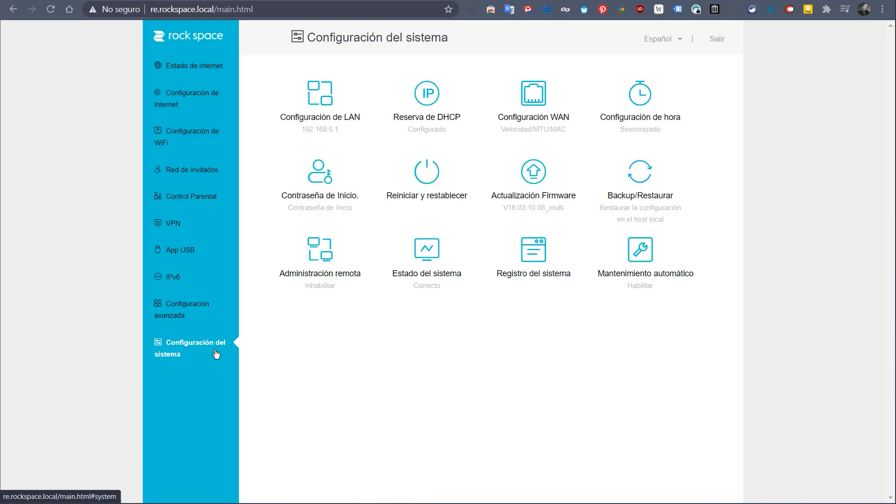
left_click(200, 67)
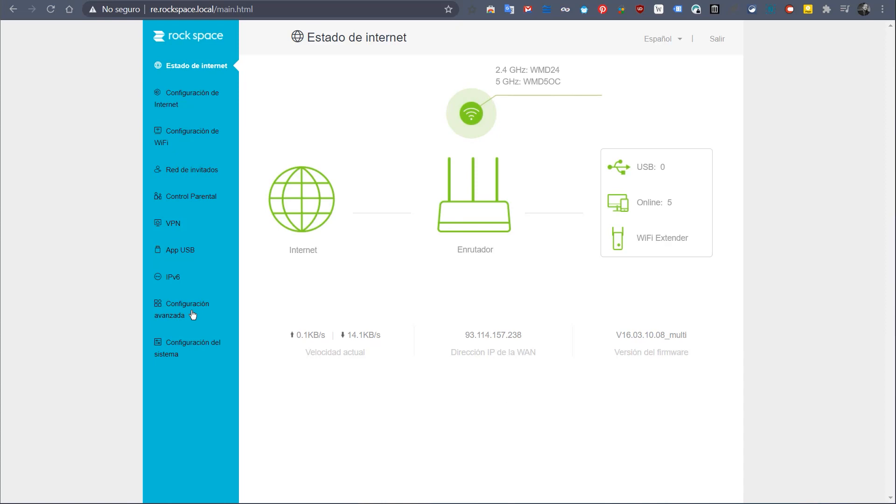
- View the DHCP reservation list in the system configuration and close it
left_click(218, 362)
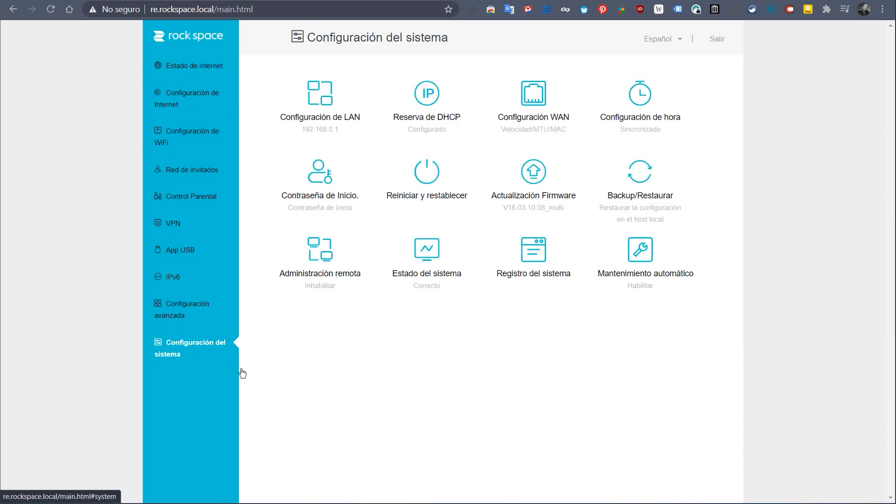
left_click(432, 110)
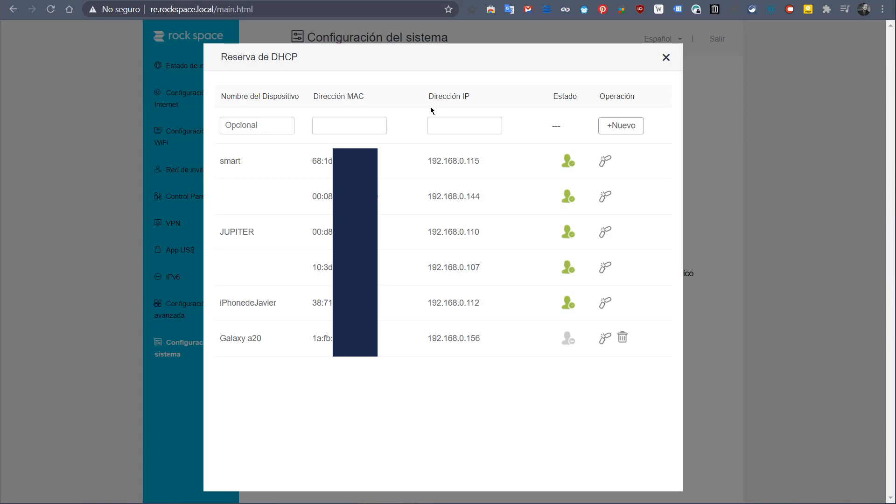
left_click(667, 57)
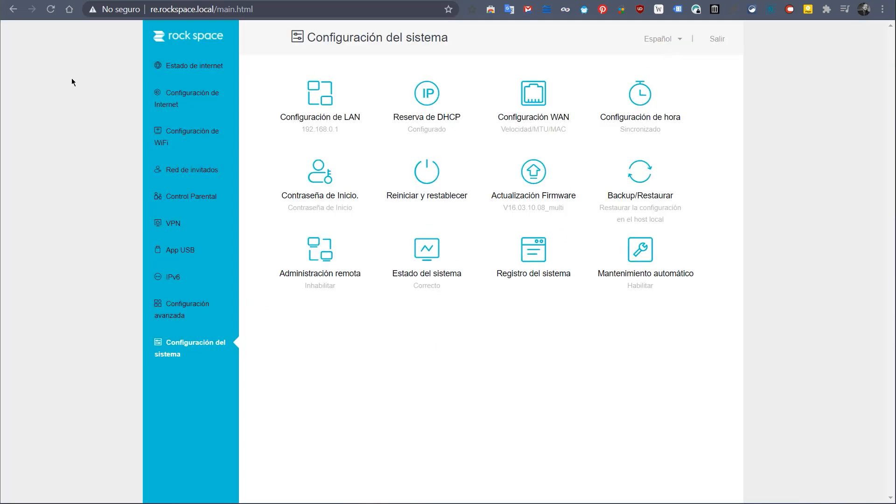
- Return to the system configuration from the internet status page and examine the reserved devices' MAC and IP addresses in the DHCP reservation list
left_click(186, 68)
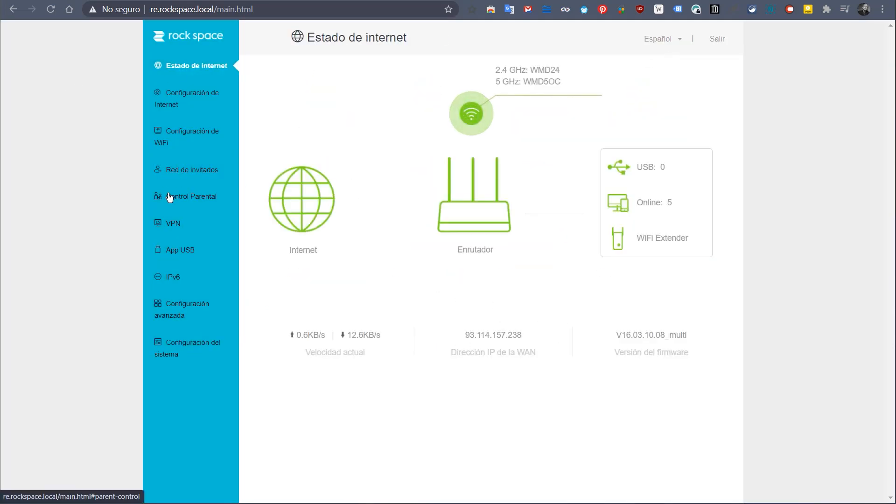
left_click(172, 306)
left_click(208, 354)
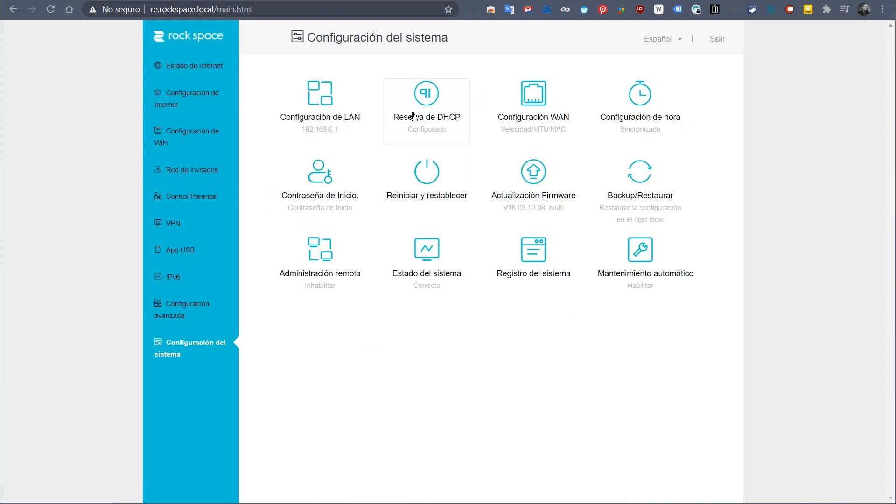
left_click(422, 95)
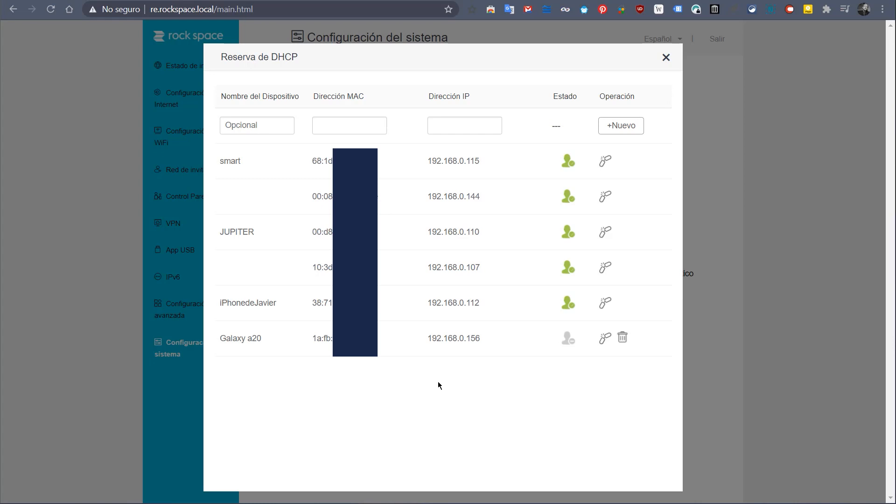
key("ctrl+a")
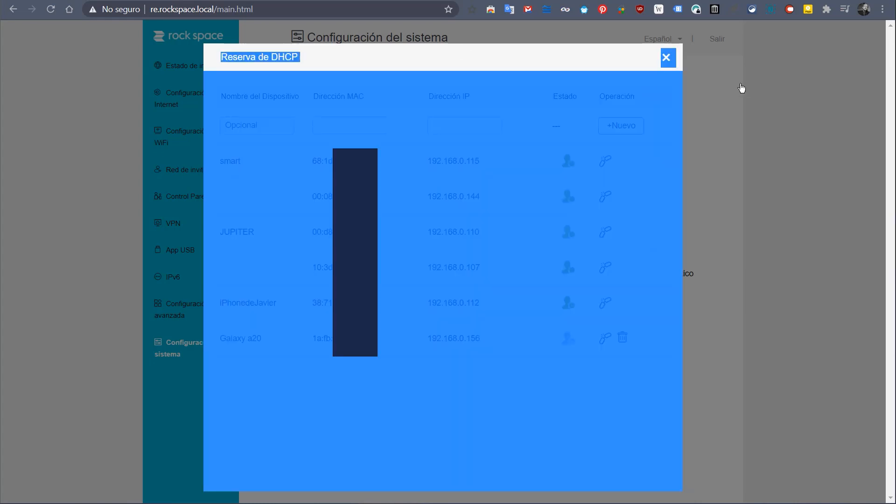
left_click(540, 82)
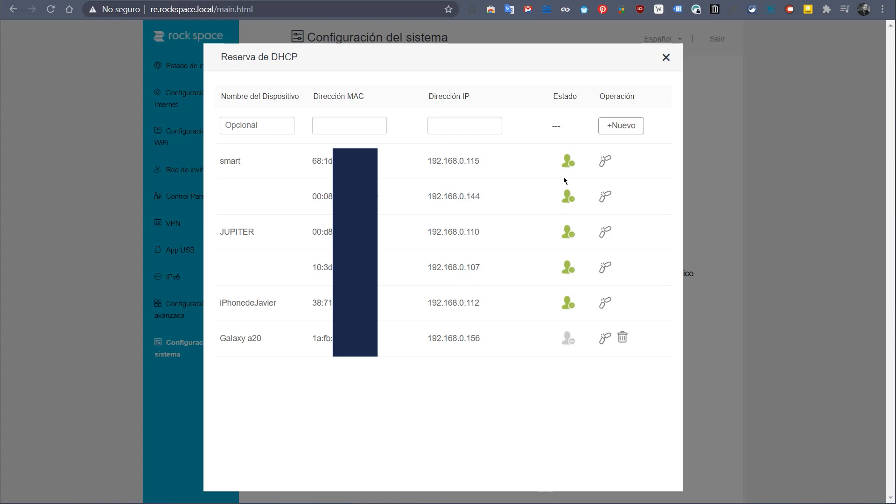
left_click(666, 58)
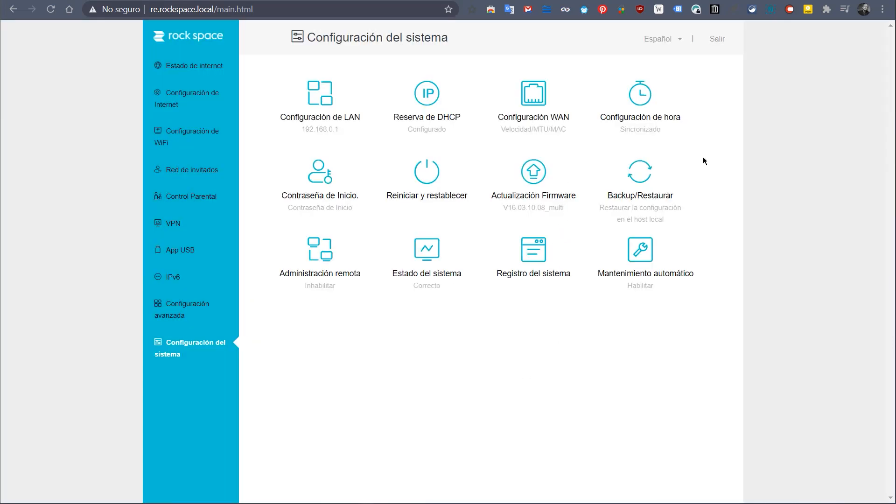
- Examine the LAN IP address in the LAN configuration and the device IP addresses in the DHCP reservation list, changing nothing
left_click(325, 131)
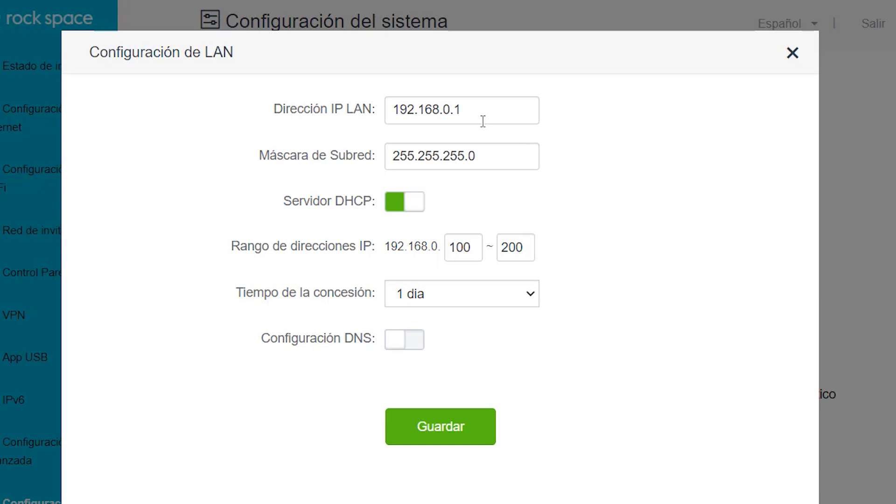
left_click_drag(480, 114, 372, 112)
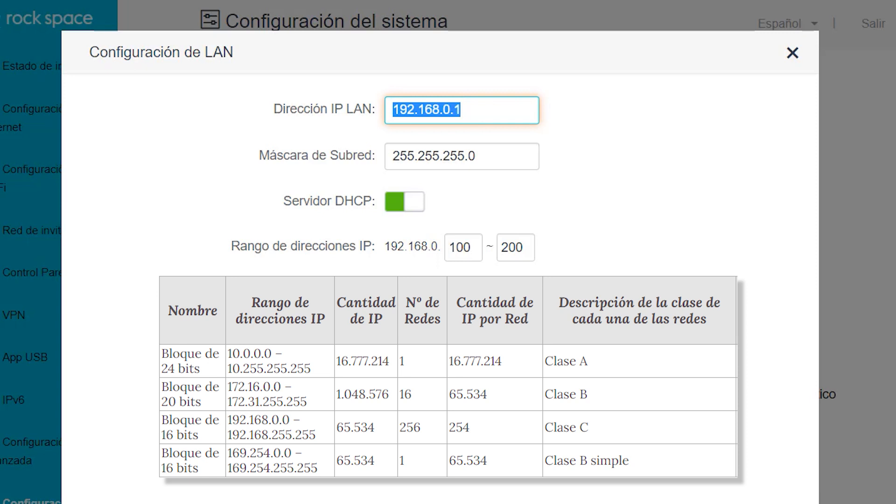
left_click(461, 110)
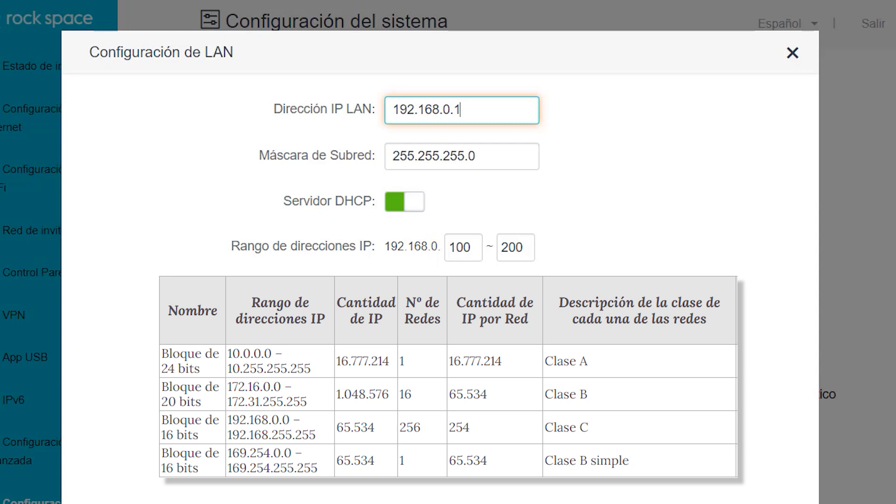
key("Left")
key("Left")
key("Left")
key("Left")
key("Left")
key("Left")
key("Left")
key("Left")
key("Left")
key("Left")
key("Left")
key("Right")
key("Right")
key("Right")
key("Right")
key("Right")
key("Right")
key("Right")
key("Right")
key("Right")
key("Right")
key("Right")
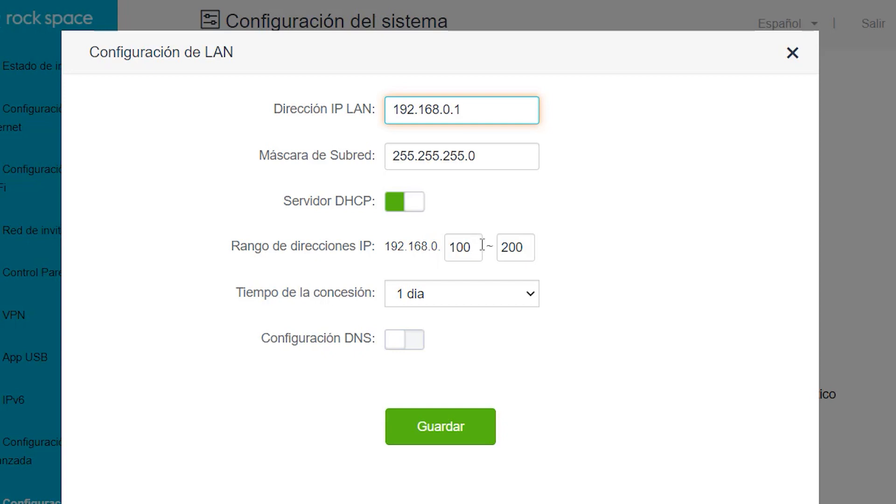
left_click(792, 54)
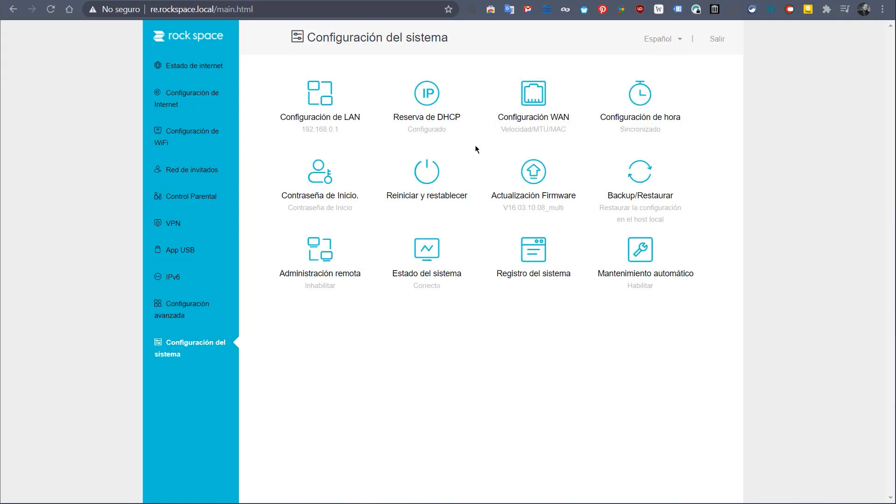
left_click(418, 127)
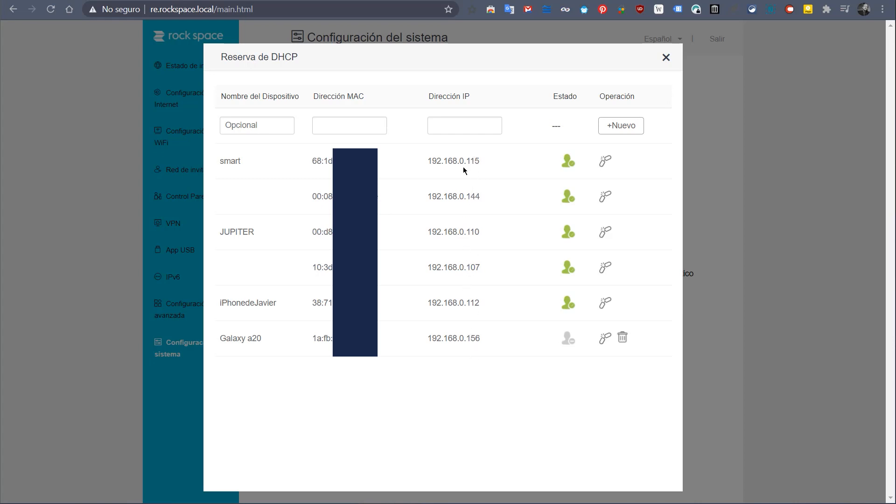
left_click(665, 57)
- Set the DHCP address range in the LAN configuration to 50 through 100 and save it
left_click(294, 87)
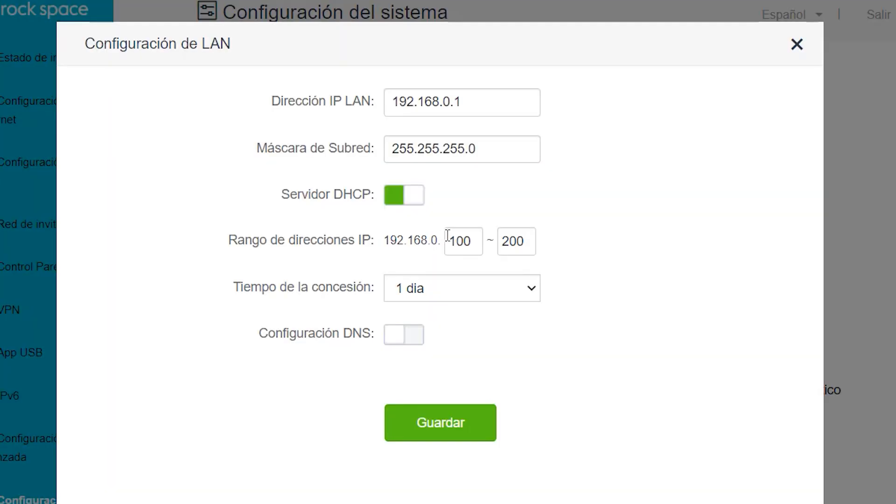
left_click_drag(456, 241, 447, 241)
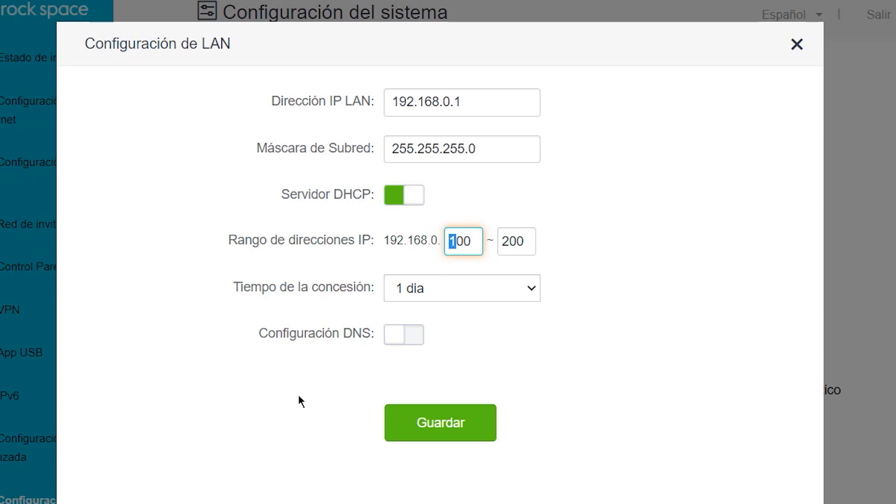
type("1")
key("BackSpace")
key("BackSpace")
key("BackSpace")
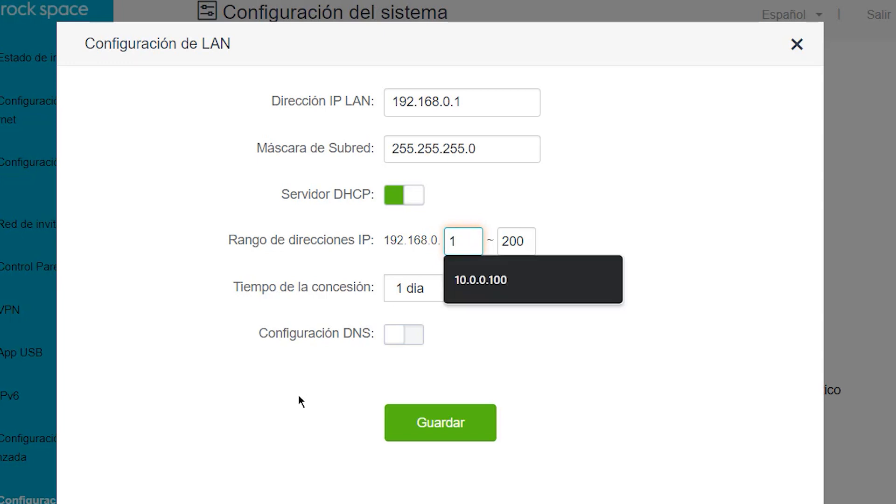
type("50")
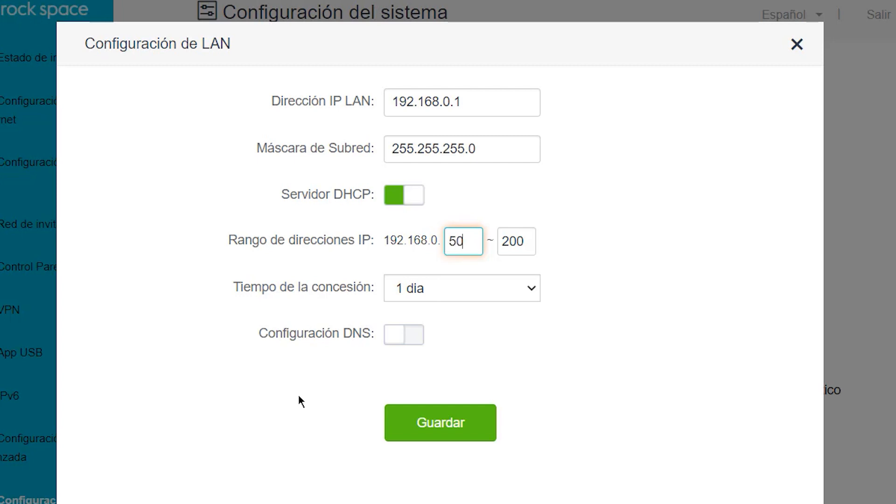
double_click(532, 234)
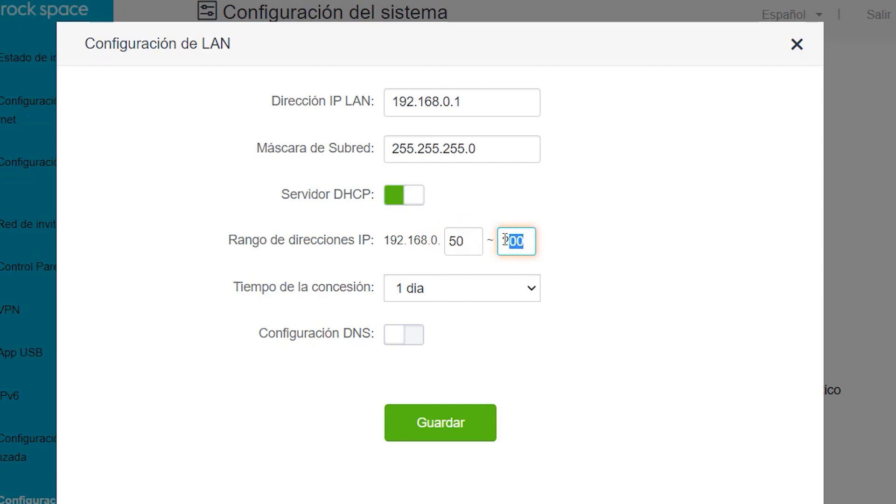
type("100")
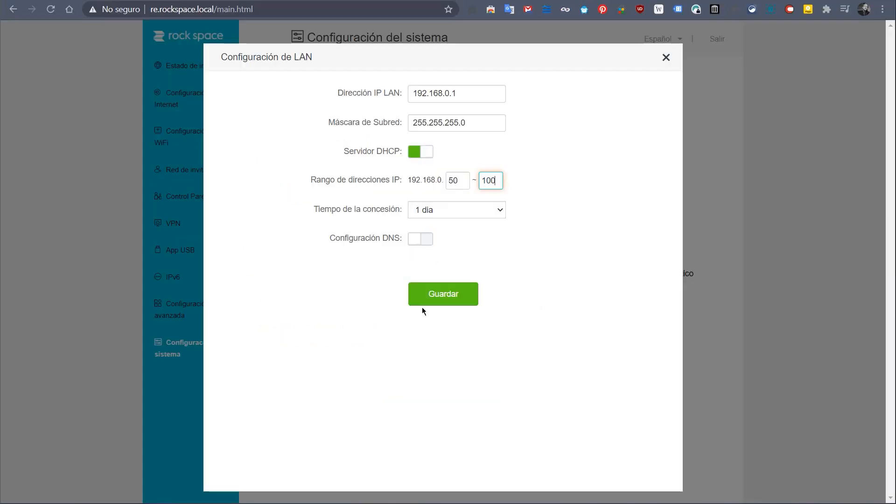
left_click(423, 303)
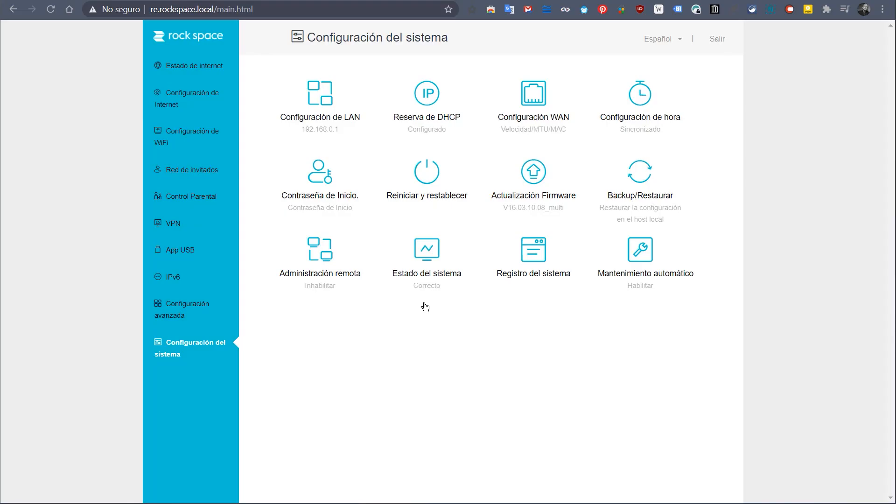
- Check the devices' assigned IP addresses in the DHCP reservation list and close it
left_click(426, 98)
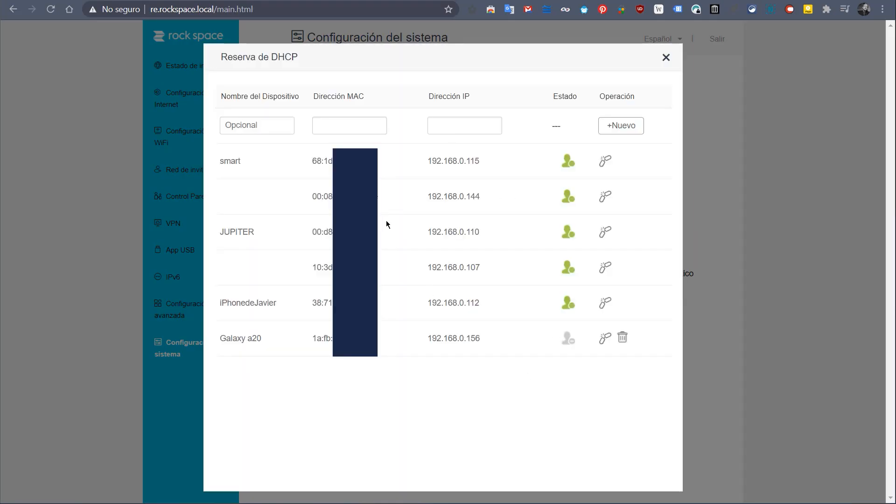
left_click_drag(470, 161, 482, 208)
left_click(481, 164)
left_click(663, 63)
- Enter 100 to 200 as the DHCP address range in the LAN configuration and close it without saving
left_click(300, 105)
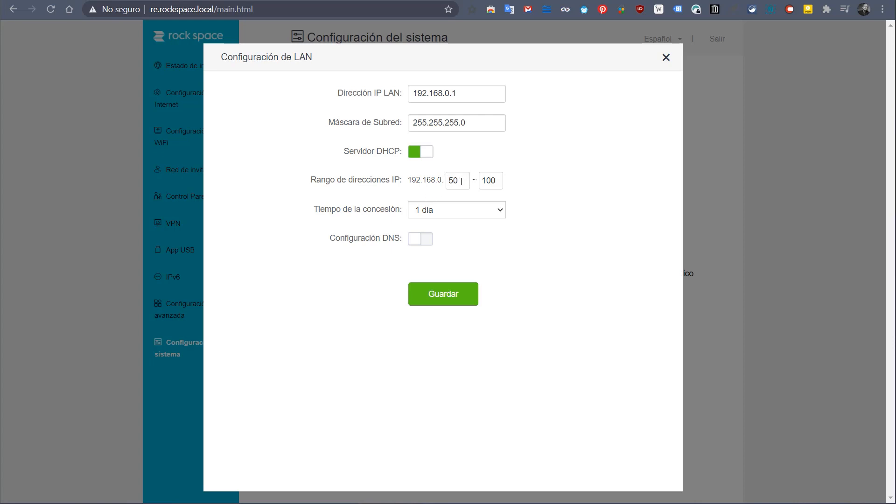
left_click_drag(460, 181, 422, 178)
type("100")
left_click_drag(497, 181, 458, 175)
type("200")
left_click(534, 236)
left_click(665, 58)
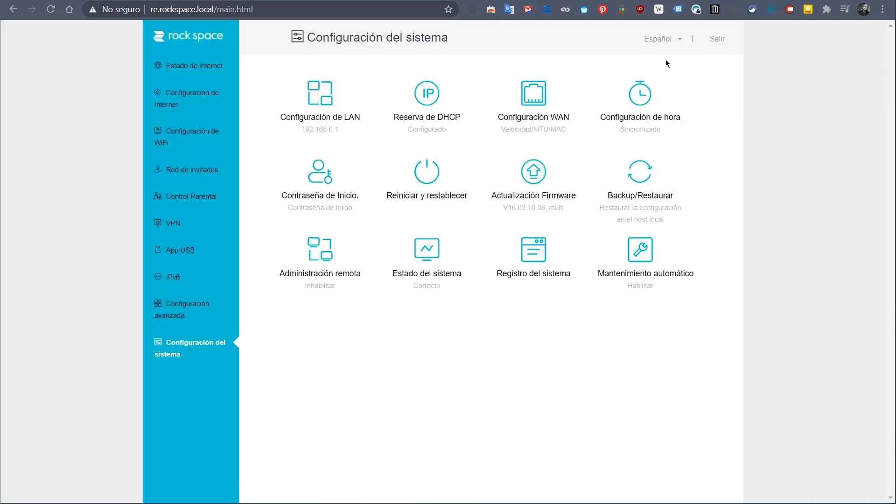
- Review the DHCP reservation list twice, closing it each time
left_click(400, 109)
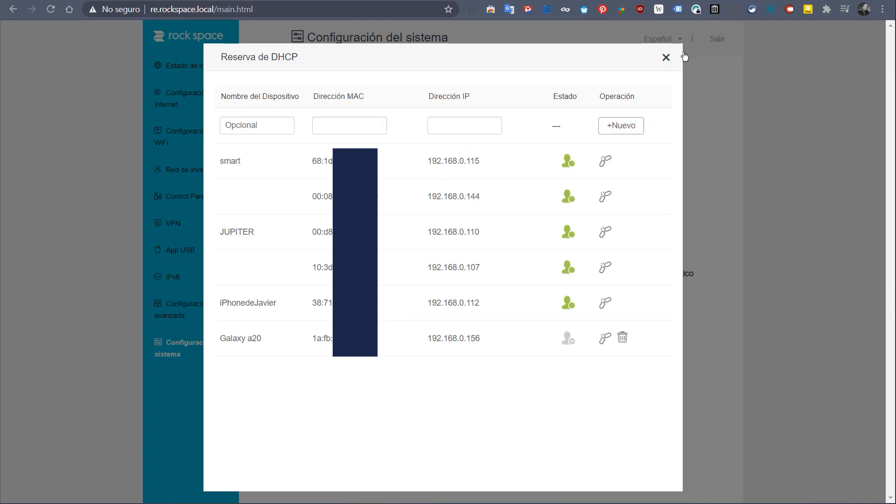
left_click(666, 57)
left_click(446, 122)
left_click(666, 58)
- Select a lease time of 7 días in the LAN configuration and close it without saving
left_click(338, 122)
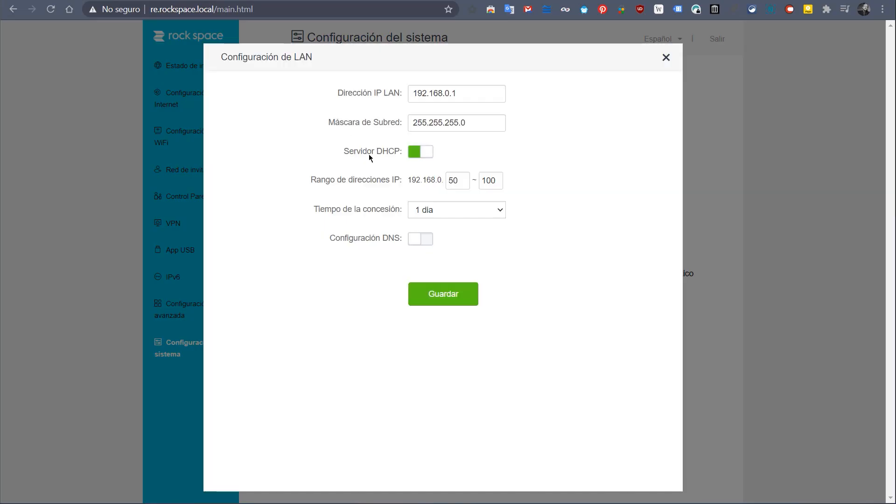
left_click(498, 209)
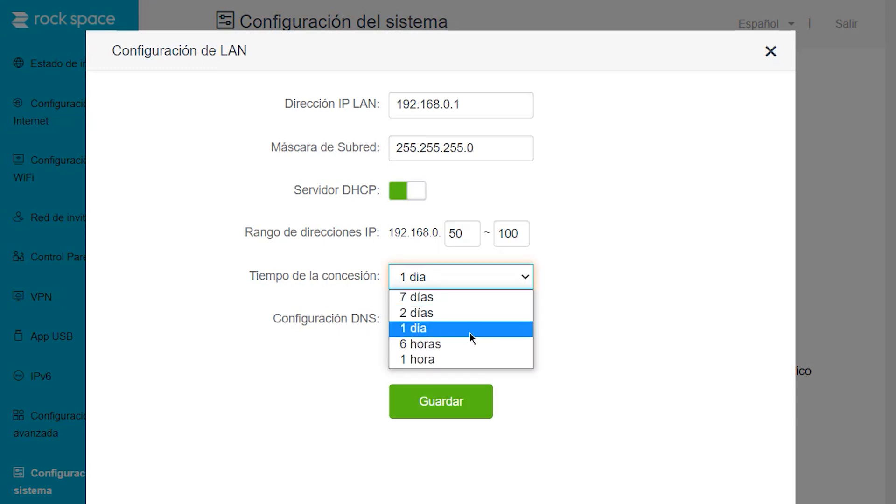
left_click(472, 298)
left_click(594, 364)
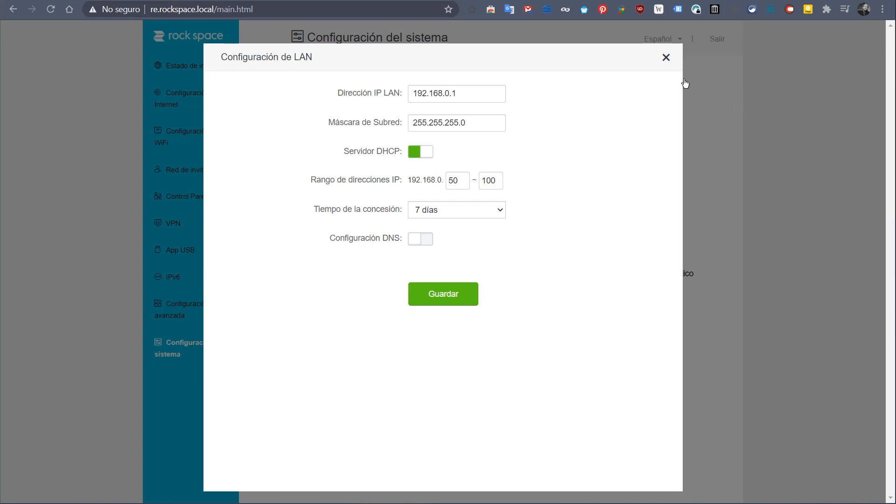
left_click(670, 59)
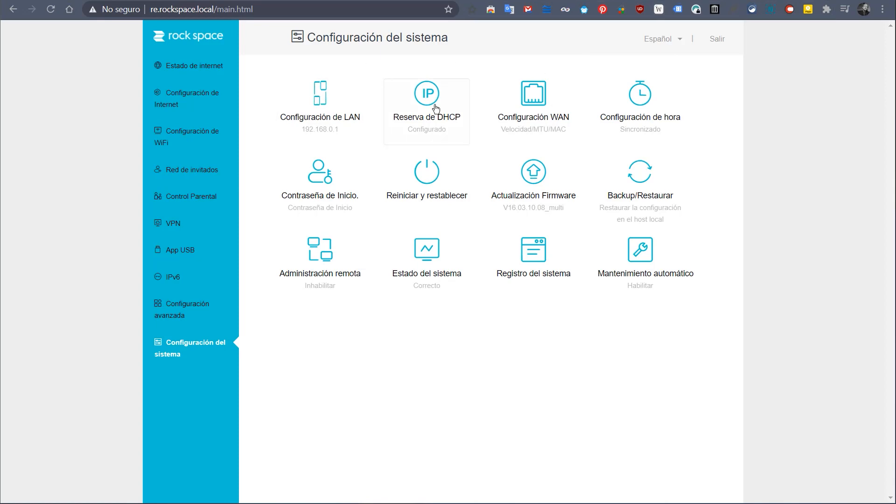
- Inspect the reserved devices and their status in the DHCP reservation list and close it
left_click(445, 117)
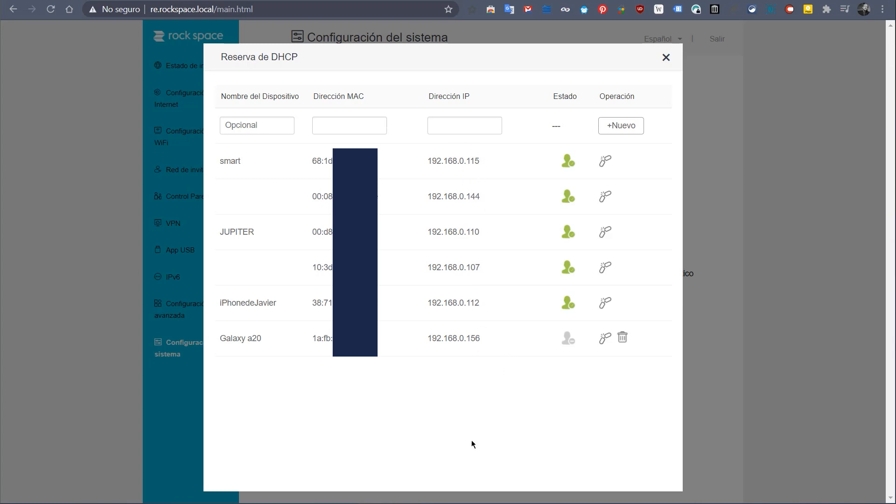
left_click(665, 58)
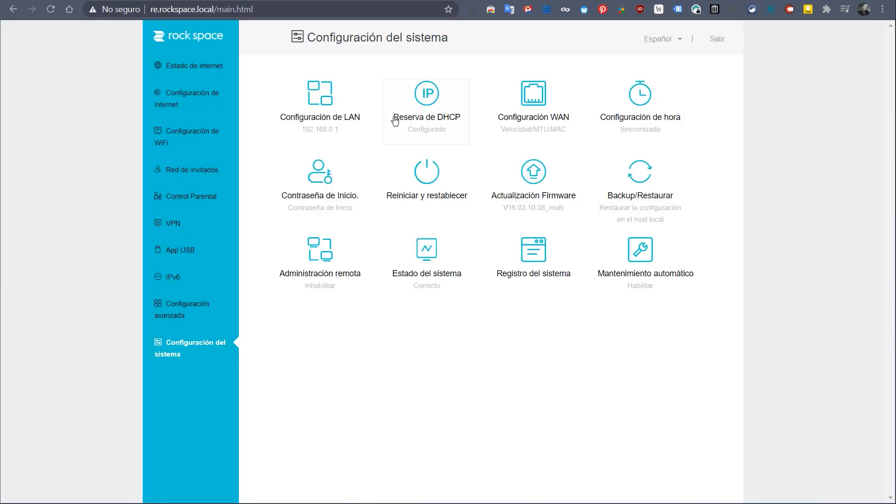
- Check the LAN configuration, inspect JUPITER's IP address in the DHCP reservation list, and close both
left_click(298, 103)
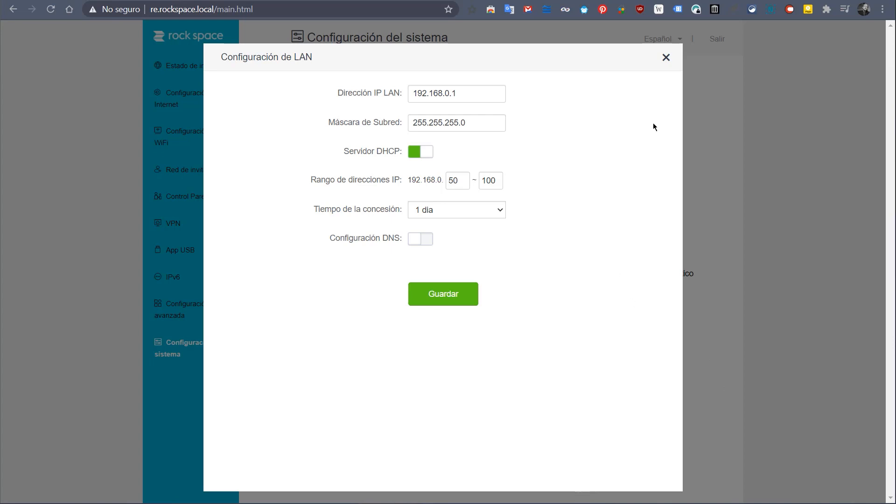
left_click(666, 58)
left_click(422, 103)
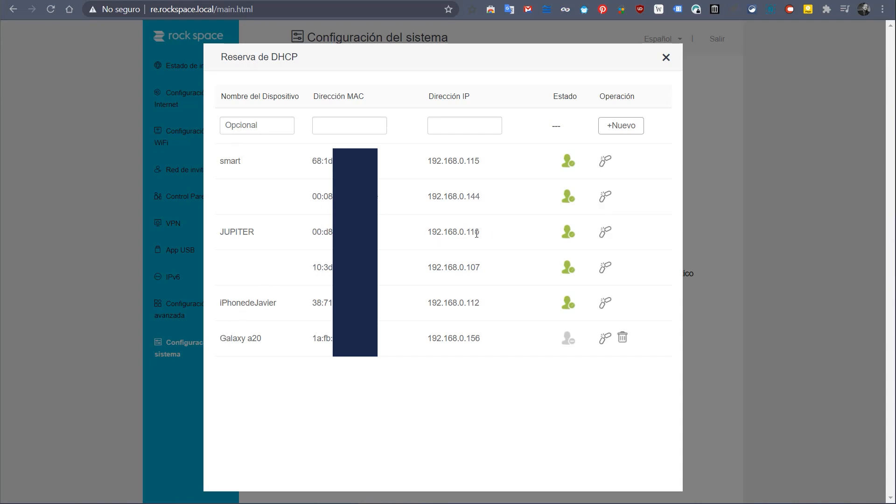
left_click_drag(477, 233, 426, 235)
left_click(666, 57)
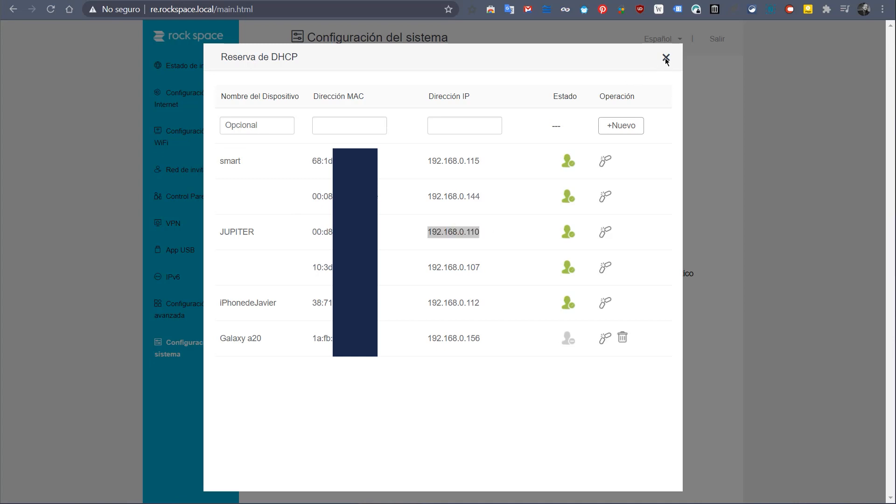
- Enable the DMZ host option in the advanced settings and close it without saving
left_click(175, 316)
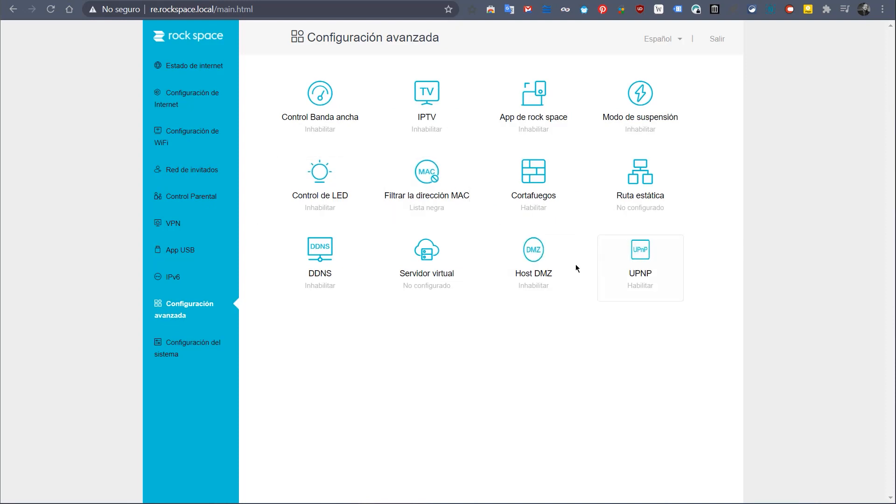
left_click(542, 269)
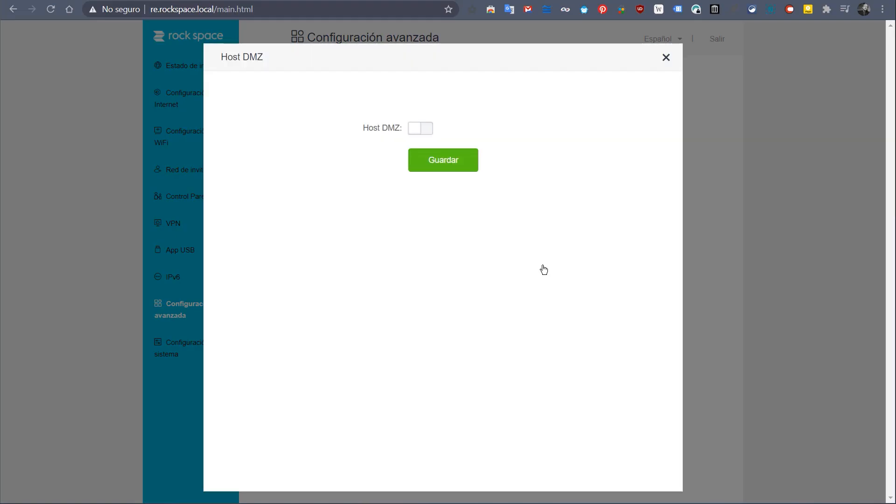
left_click(425, 135)
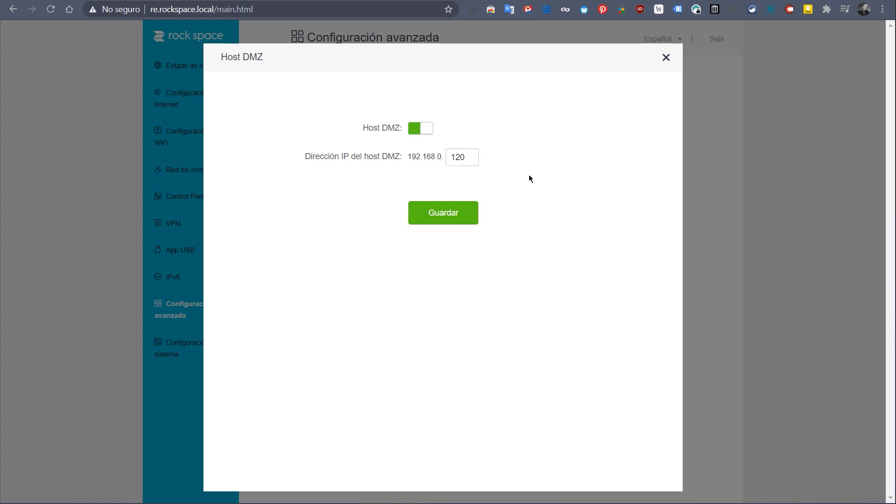
left_click(666, 58)
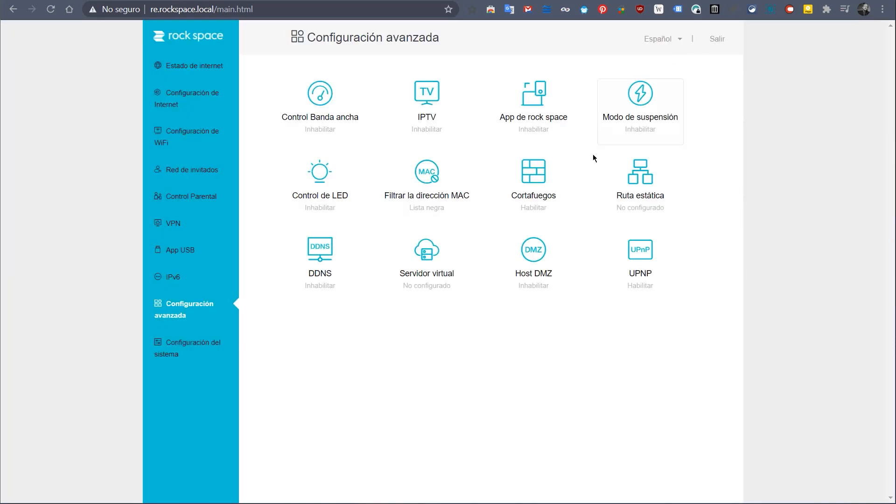
- Return to the system configuration, review JUPITER's entry in the DHCP reservation list, and close the list
left_click(198, 351)
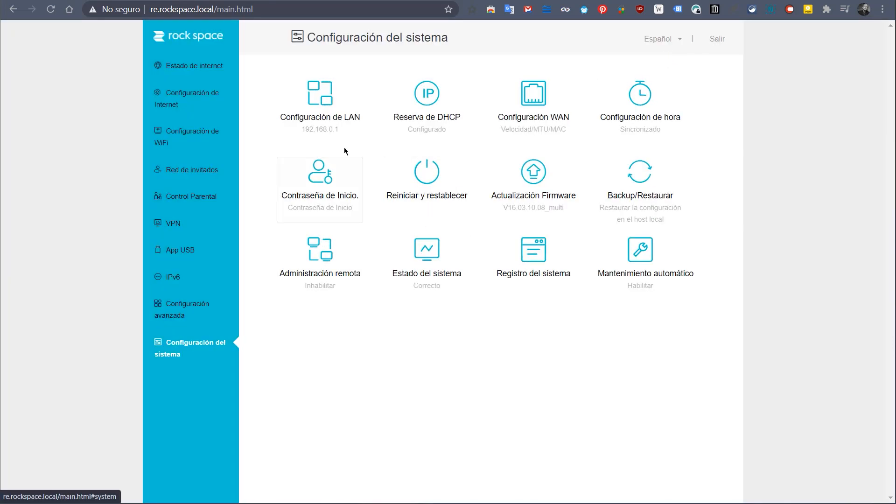
left_click(426, 96)
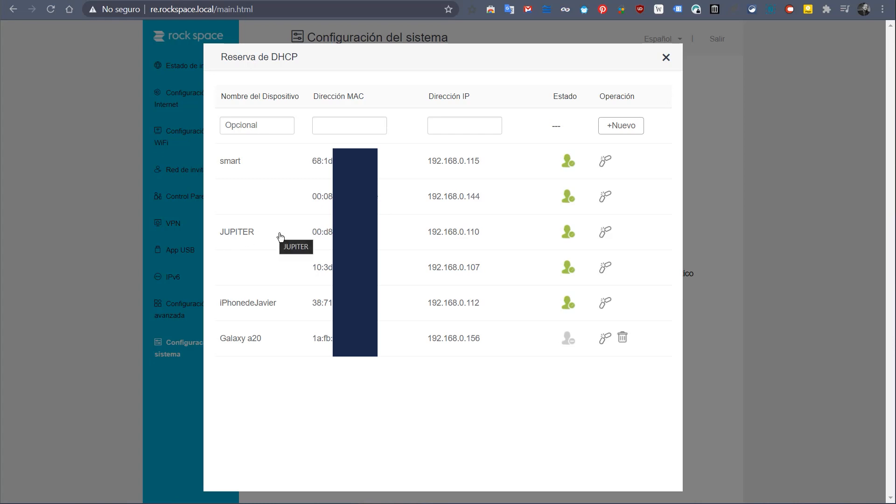
left_click(665, 58)
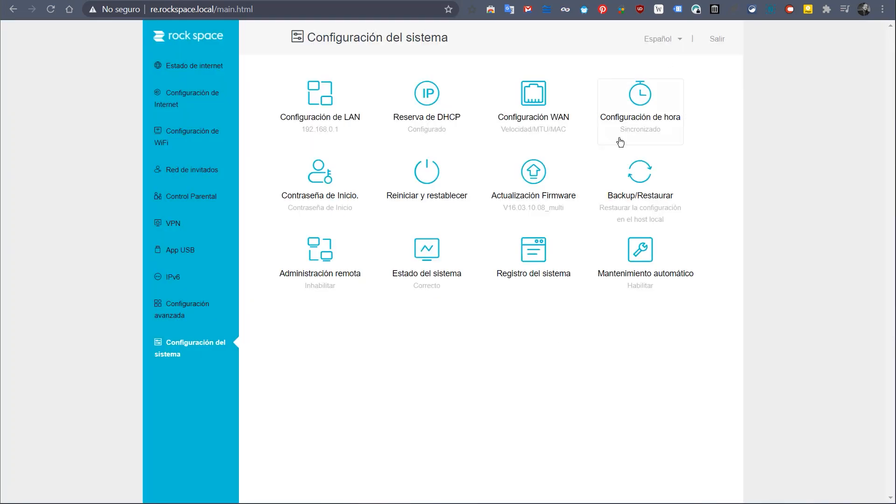
- Choose 7 días as the lease time in the LAN configuration and close it without saving
left_click(326, 118)
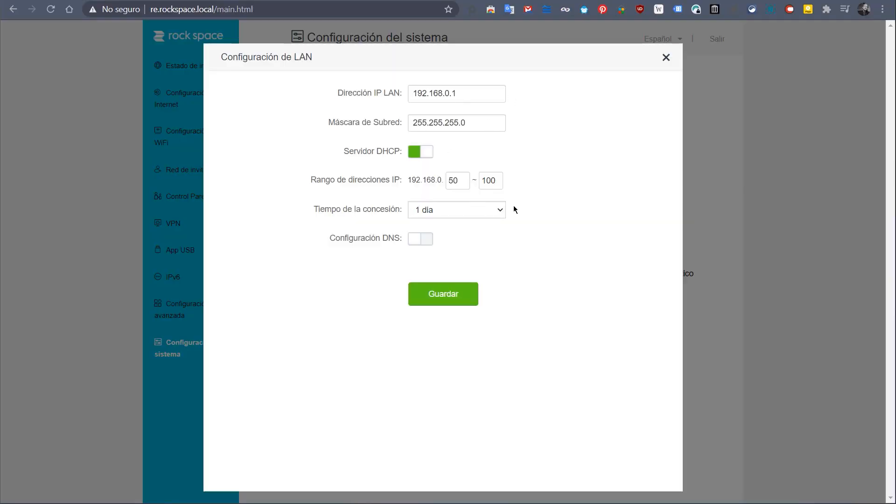
left_click(499, 214)
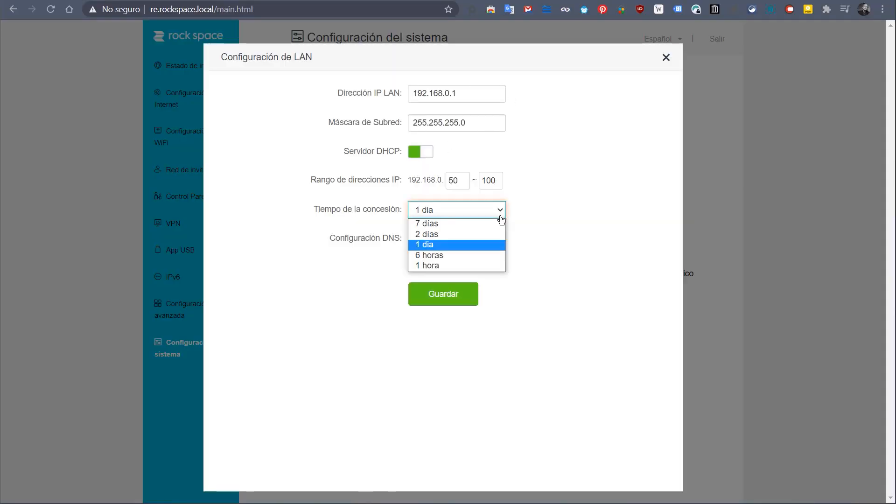
left_click(462, 223)
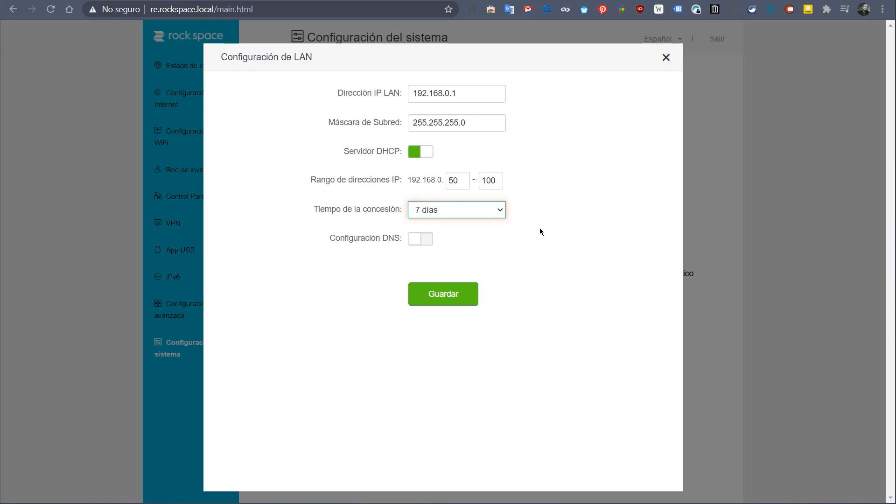
left_click(666, 57)
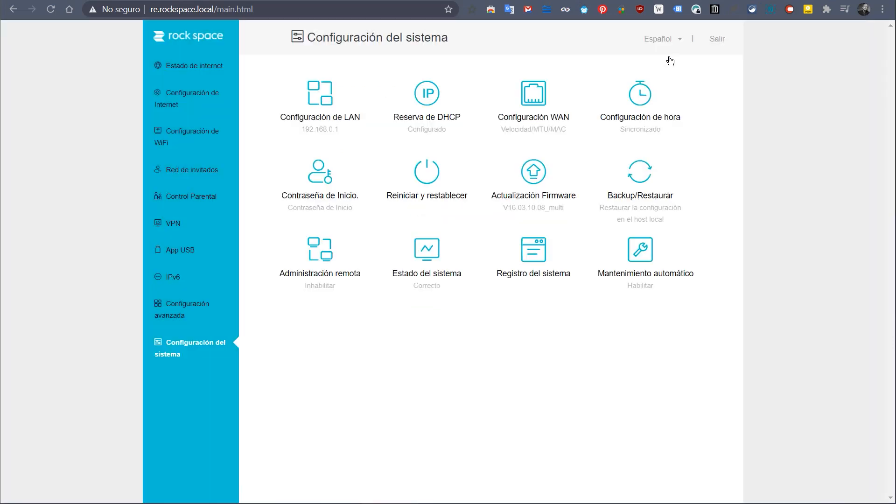
- Unlink JUPITER's DHCP reservation and enter 192.168.0.199 as its manual IP address
left_click(426, 82)
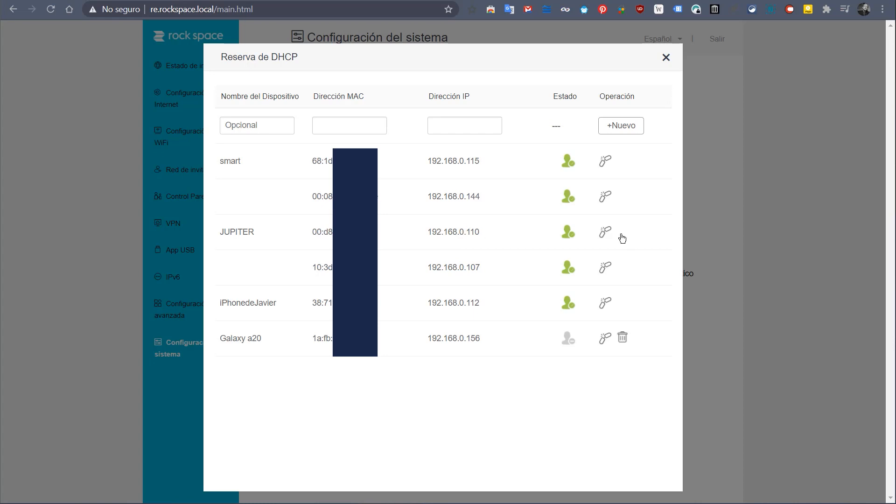
left_click(605, 233)
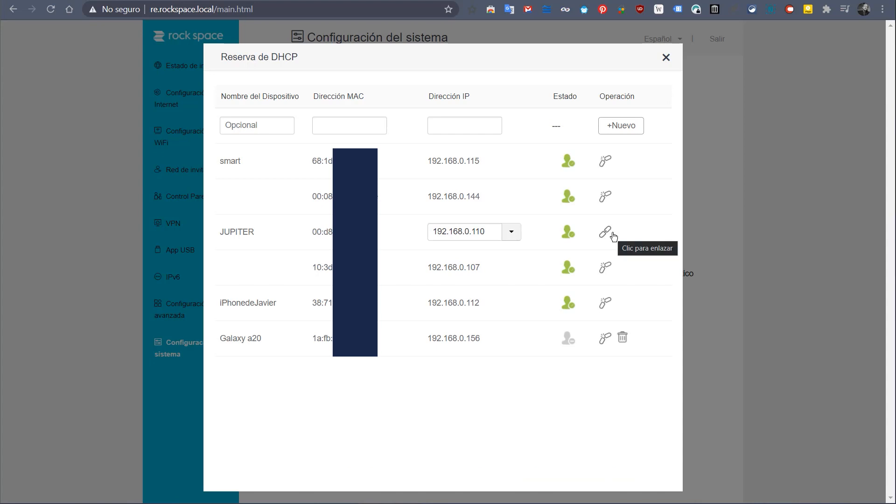
left_click(512, 232)
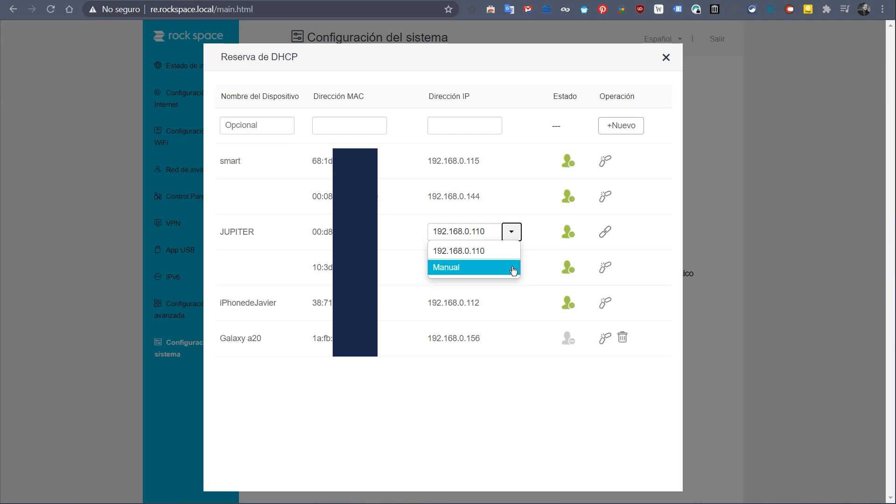
left_click(470, 254)
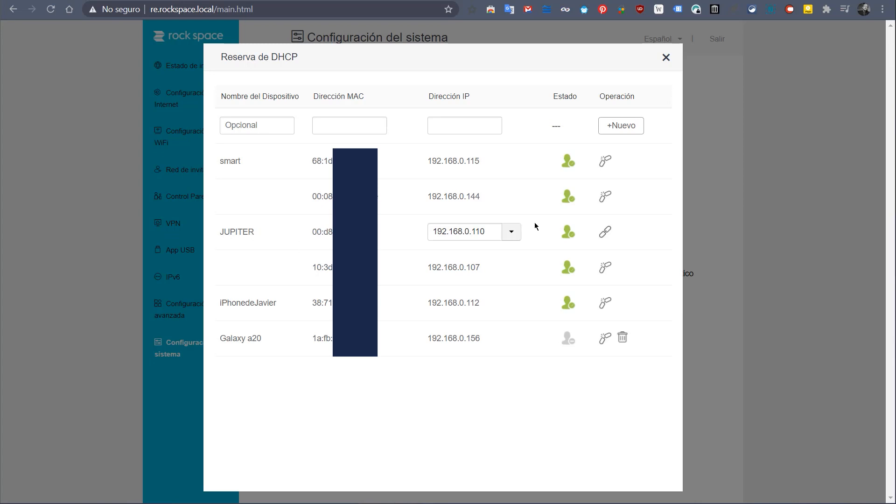
left_click(511, 232)
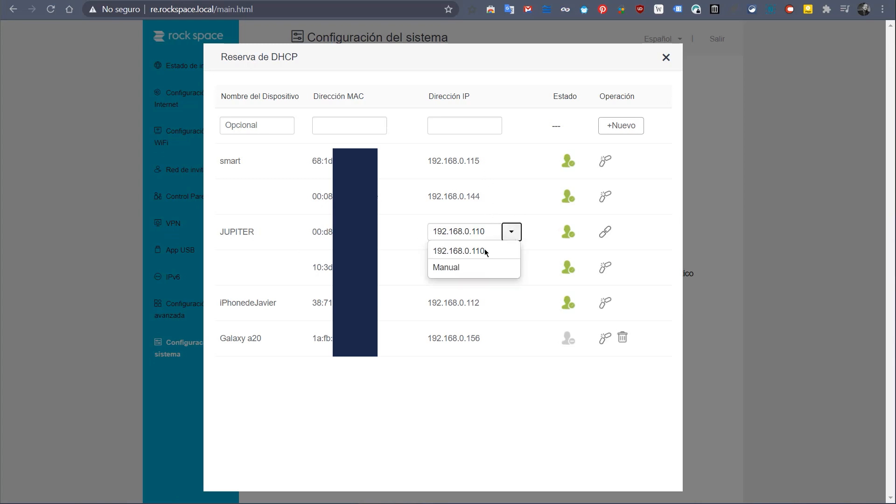
left_click(460, 267)
type("19")
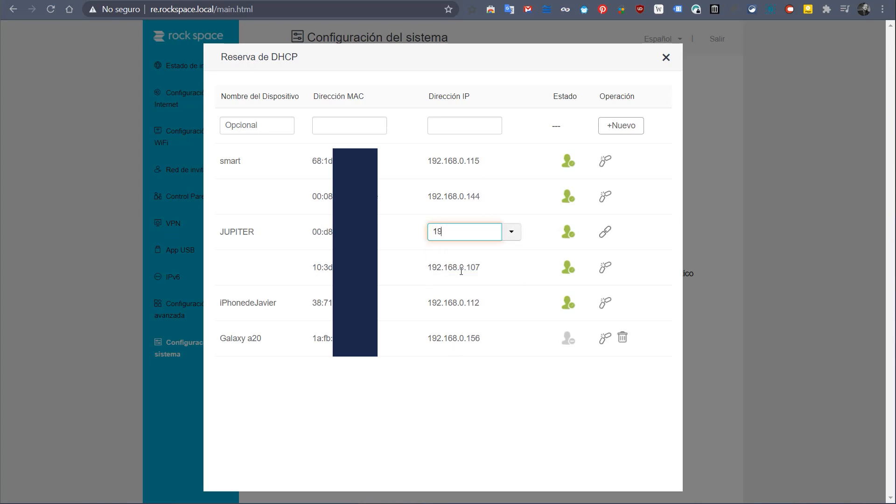
type("2.168.0.199")
left_click(506, 419)
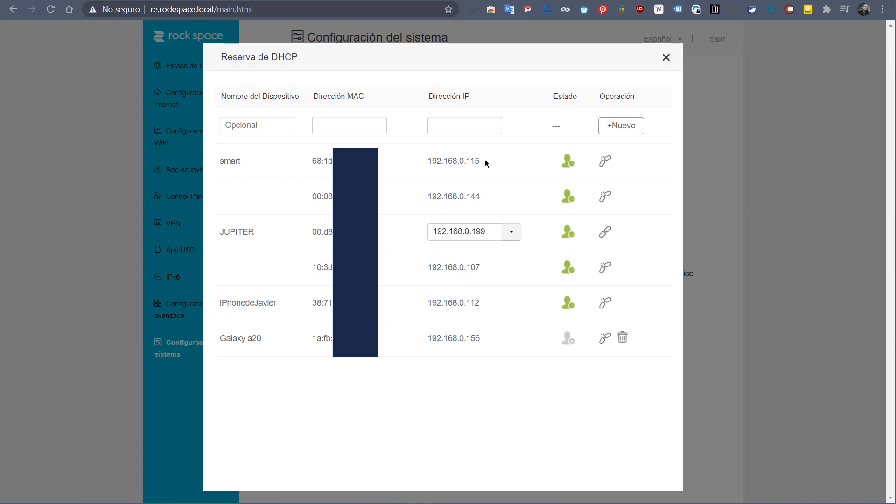
- Unlink the smart device's reservation, set its manual IP address to 192.168.0.198, and link it again
left_click(606, 162)
left_click(511, 166)
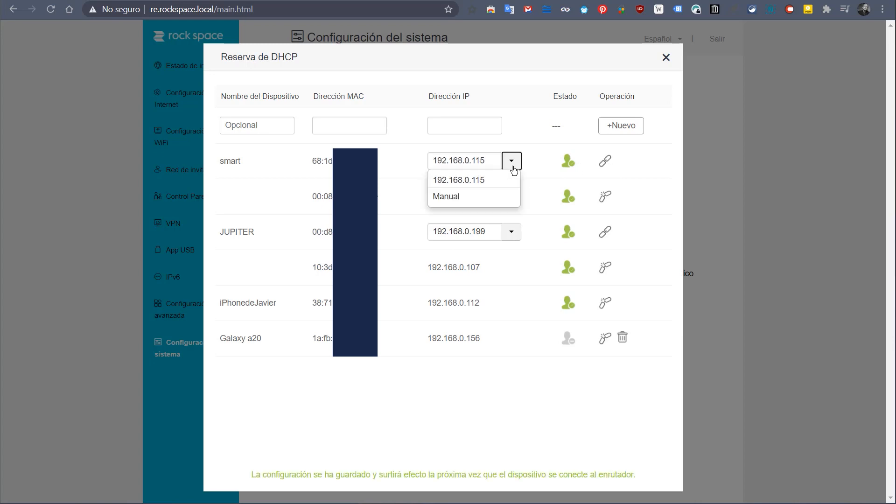
left_click(481, 201)
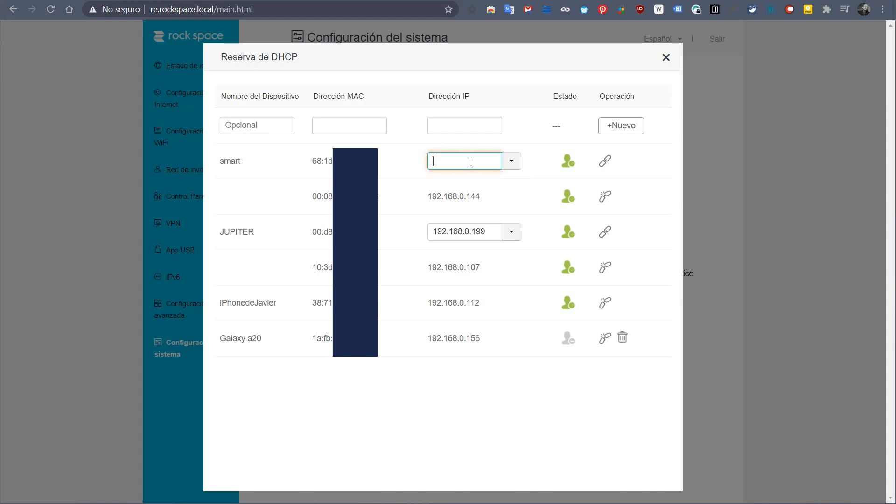
type("192.168.0")
type("99")
key("BackSpace")
type("8")
left_click(505, 480)
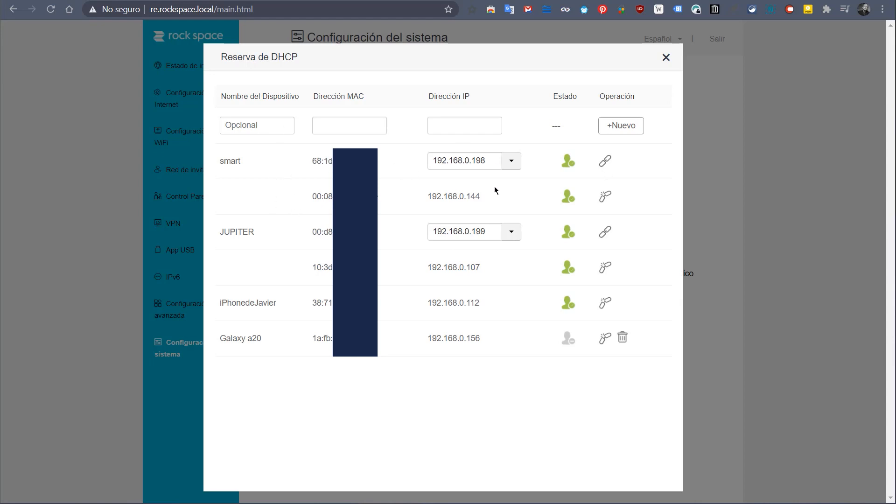
left_click(602, 162)
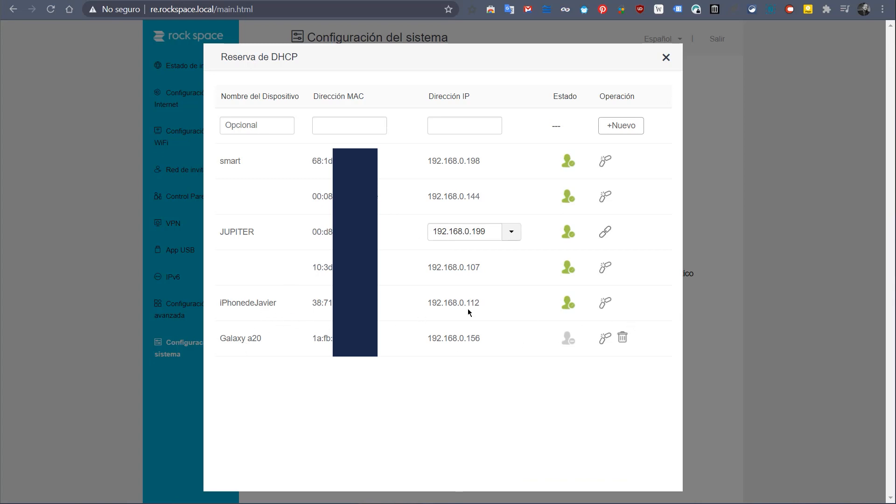
- Unlink the iPhone's DHCP reservation and enter 192.168.0.197 as its manual IP address
left_click(606, 303)
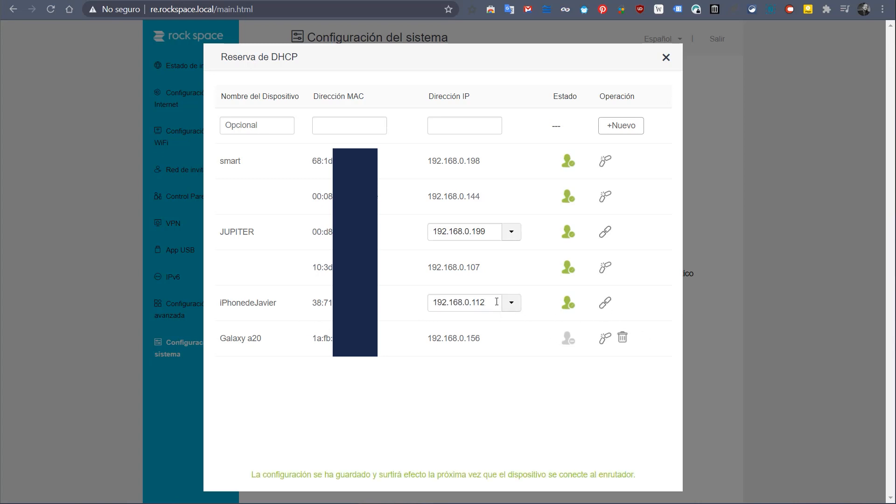
left_click(512, 304)
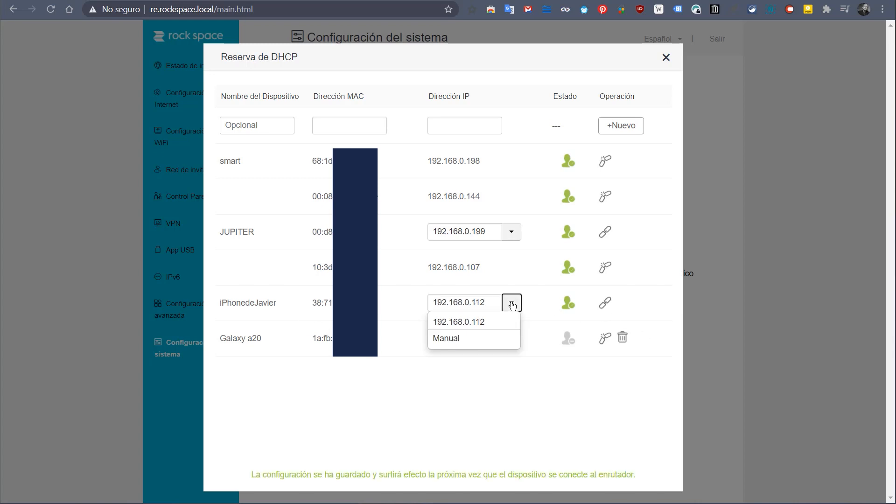
left_click(491, 337)
type("9")
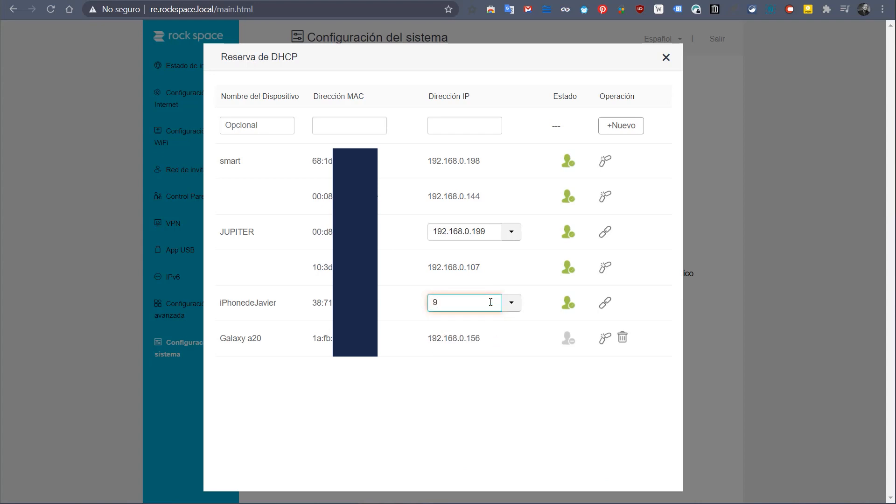
key("BackSpace")
type("192.168.0.197")
left_click(527, 402)
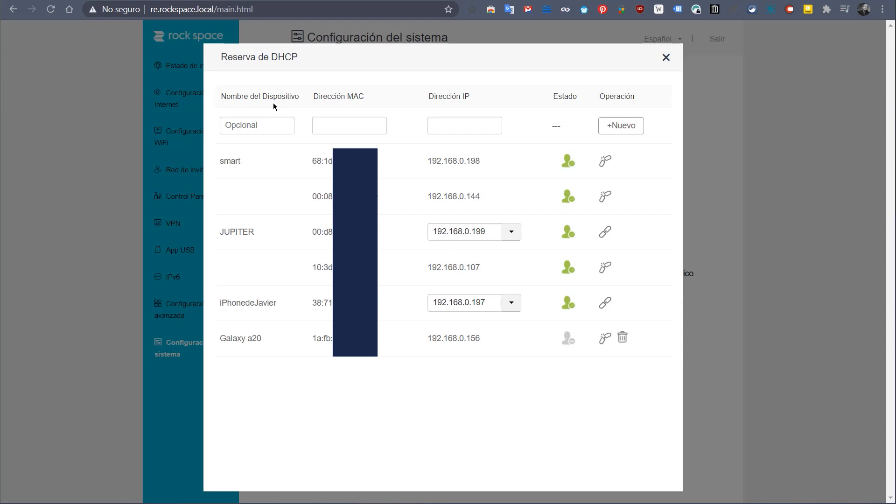
- Examine the device name field for new reservations and close the DHCP reservation list
left_click(286, 132)
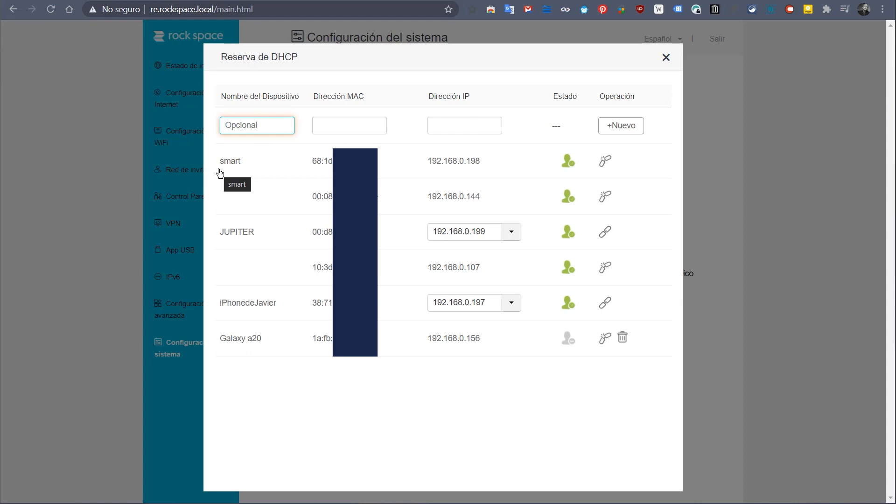
left_click(283, 411)
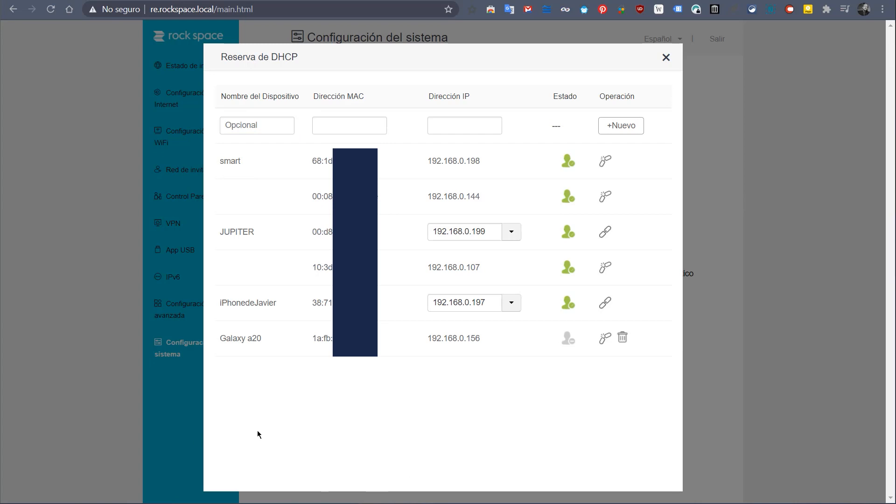
left_click(667, 57)
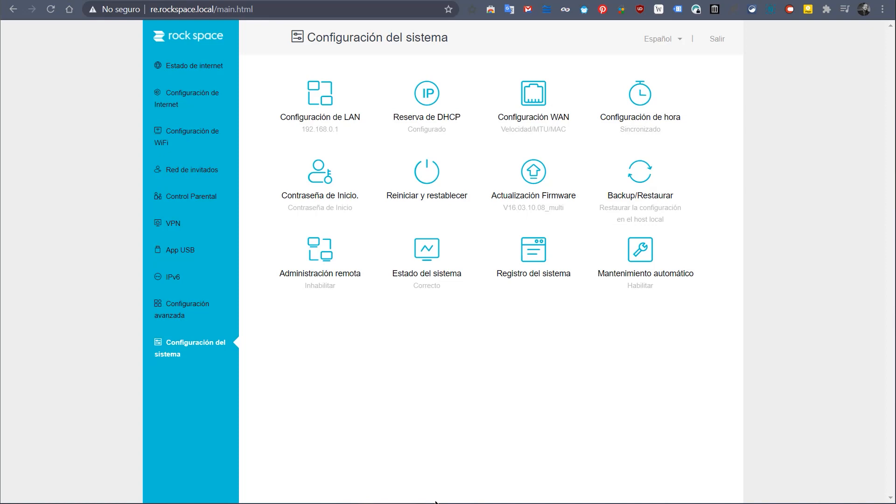
- Open the LAN settings and change the router's LAN IP address to 192.168.1.1
left_click(322, 102)
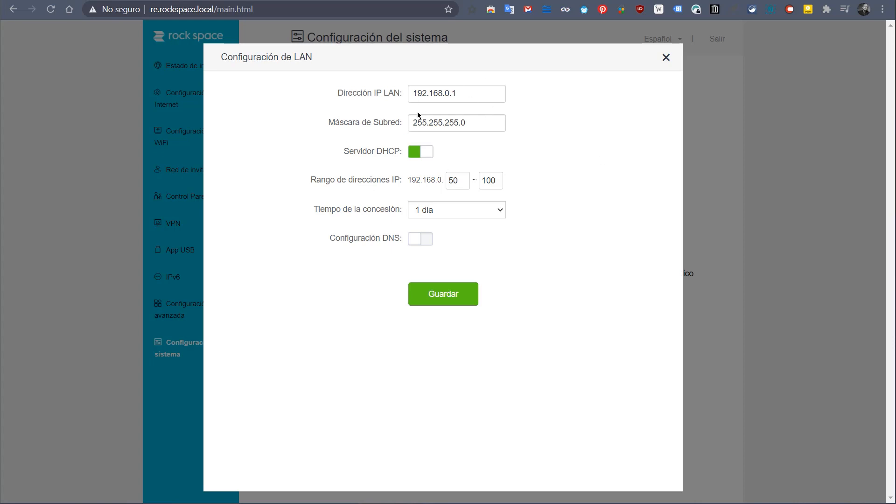
left_click(447, 94)
key("BackSpace")
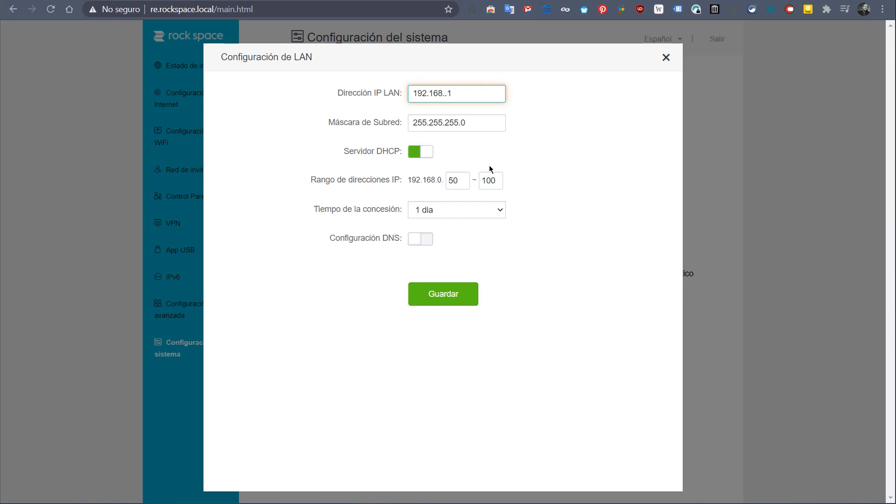
type("1")
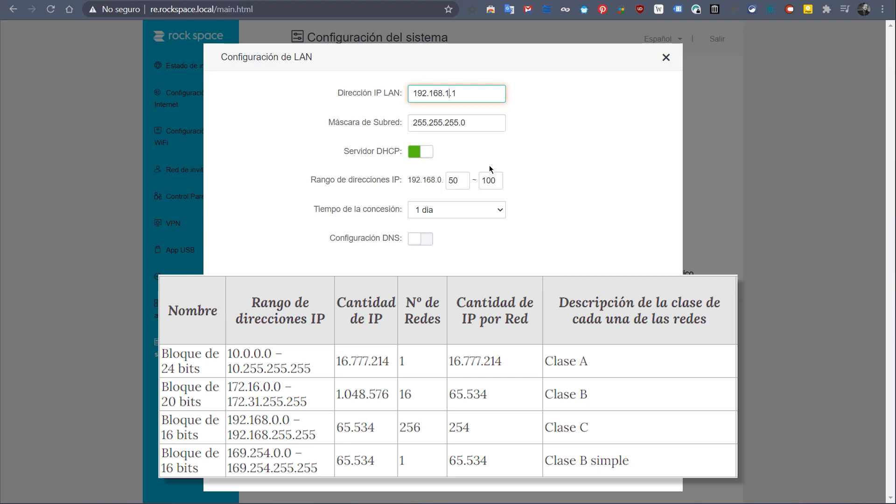
- Try replacing the LAN IP address with 10.10.10.1 and clear the entry again
left_click_drag(499, 93, 342, 80)
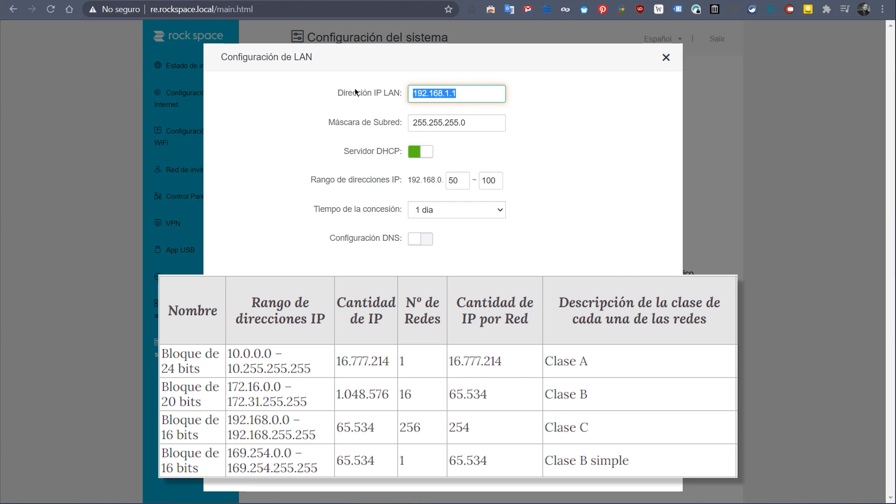
type("10.10.1")
type("0")
type("..10")
key("BackSpace")
key("BackSpace")
type("1")
key("BackSpace")
key("BackSpace")
key("BackSpace")
key("BackSpace")
key("BackSpace")
key("BackSpace")
key("BackSpace")
key("BackSpace")
key("BackSpace")
key("BackSpace")
- Enter 192.168.0.1 as the LAN IP address again and close the LAN settings without saving
type("192.168")
key("BackSpace")
key("BackSpace")
type("92.168")
key("BackSpace")
key("BackSpace")
key("BackSpace")
key("BackSpace")
key("BackSpace")
key("BackSpace")
type("68.0.1")
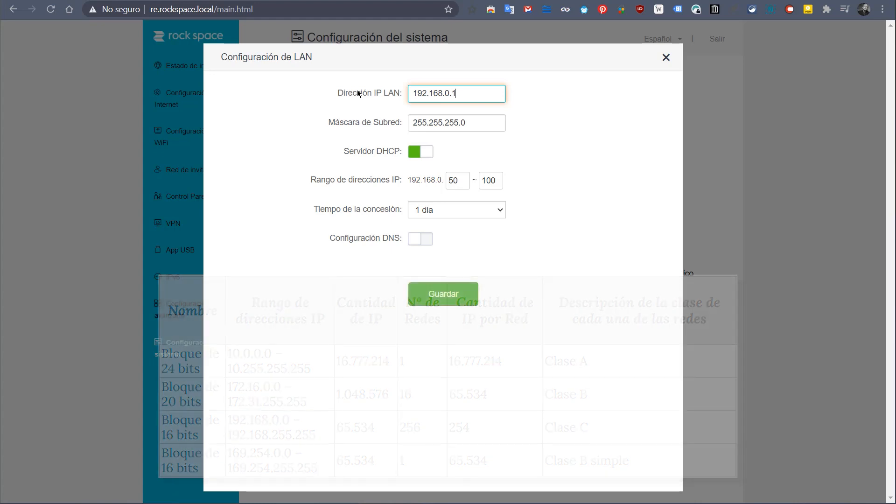
left_click(630, 226)
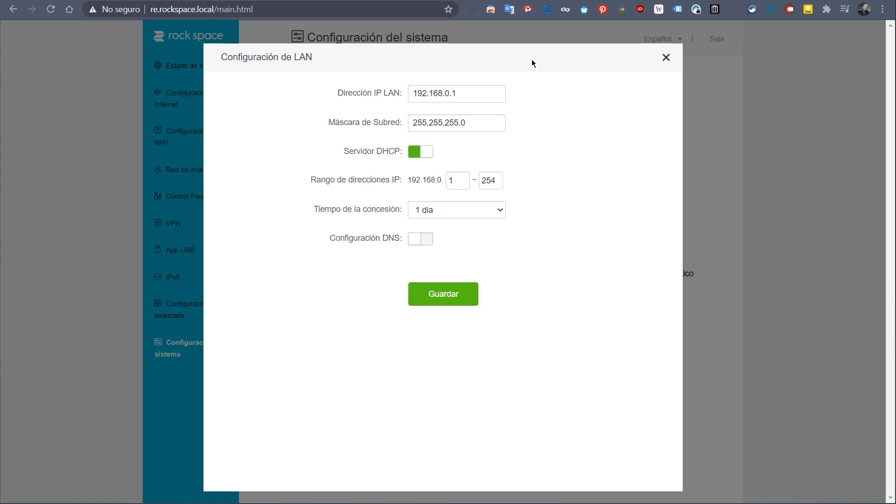
left_click_drag(532, 60, 584, 80)
left_click(854, 145)
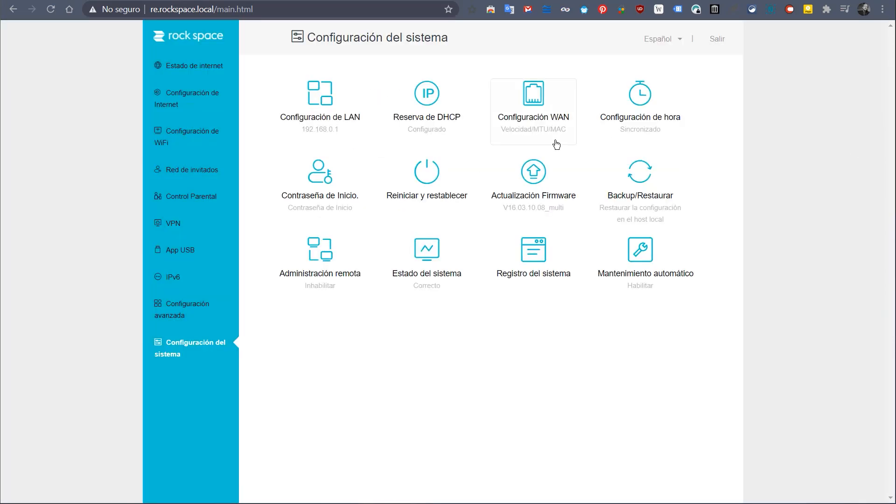
- Reopen the LAN settings and switch the DHCP server off and back on
left_click(333, 115)
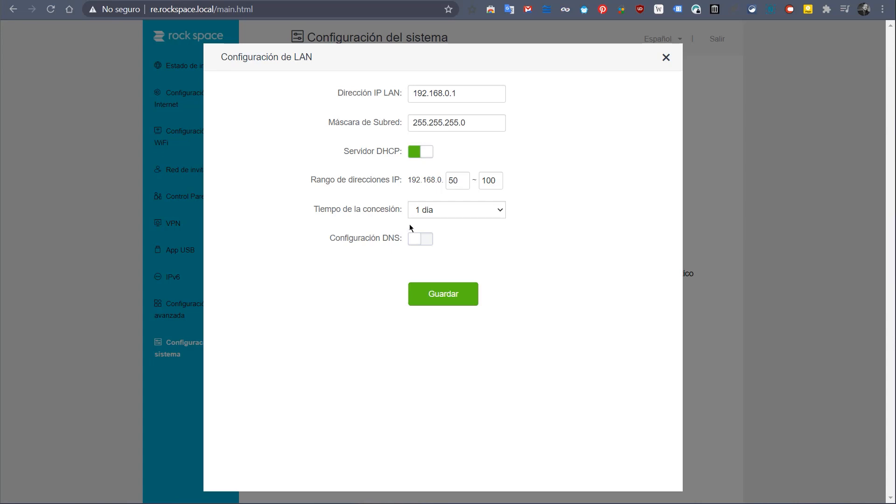
left_click(416, 156)
left_click(429, 154)
left_click(418, 156)
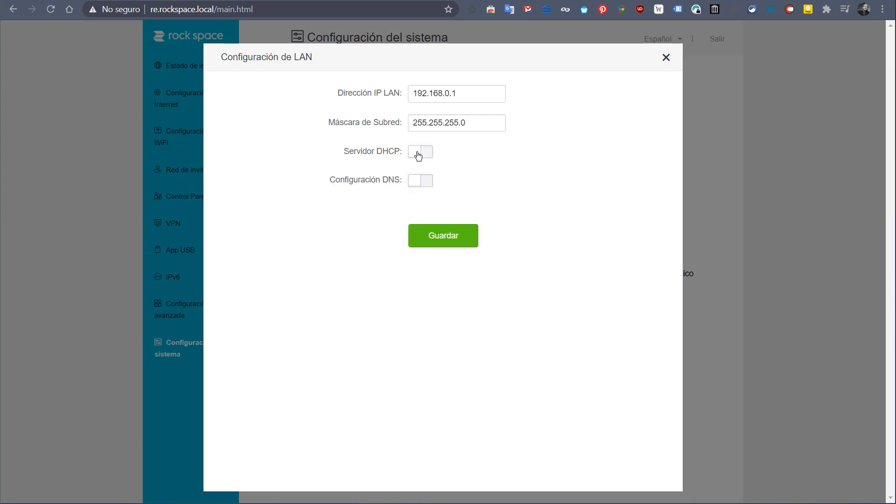
left_click(428, 154)
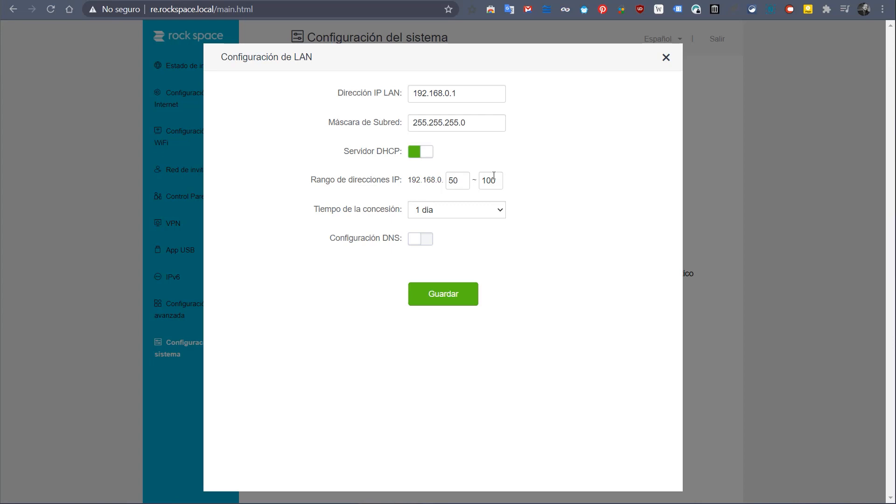
left_click(413, 157)
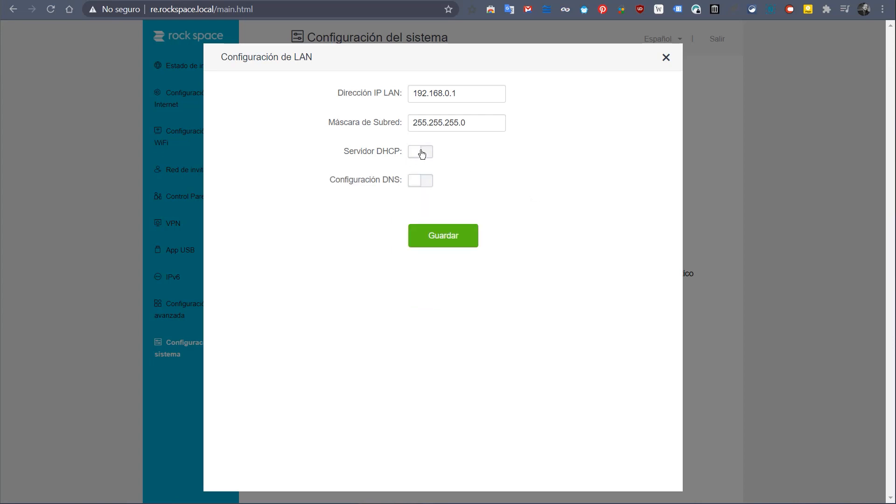
left_click(421, 151)
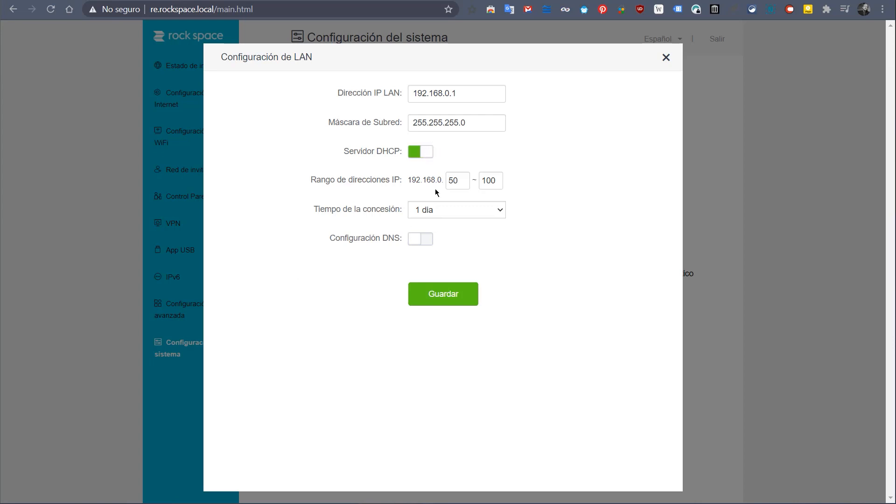
- Leave the LAN settings to examine the DHCP reservation list, and close the list
left_click(666, 57)
left_click(419, 112)
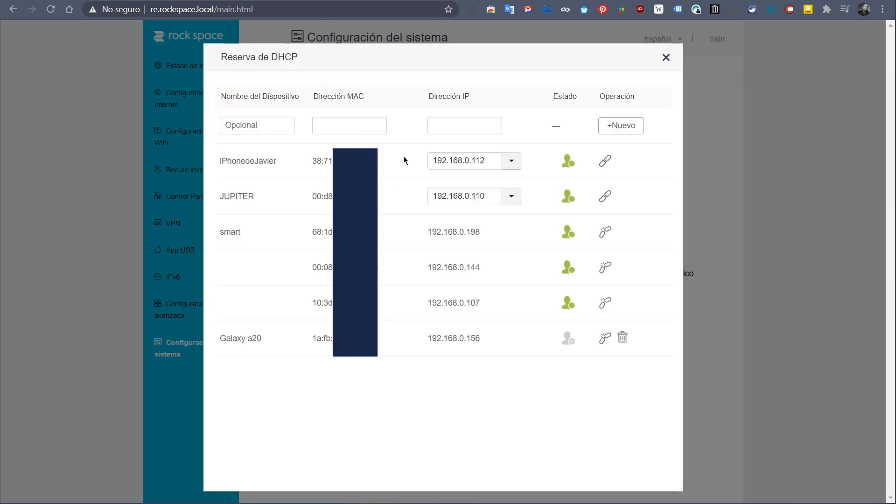
left_click(665, 57)
- Reopen the LAN settings and enable the manual DNS configuration
left_click(309, 98)
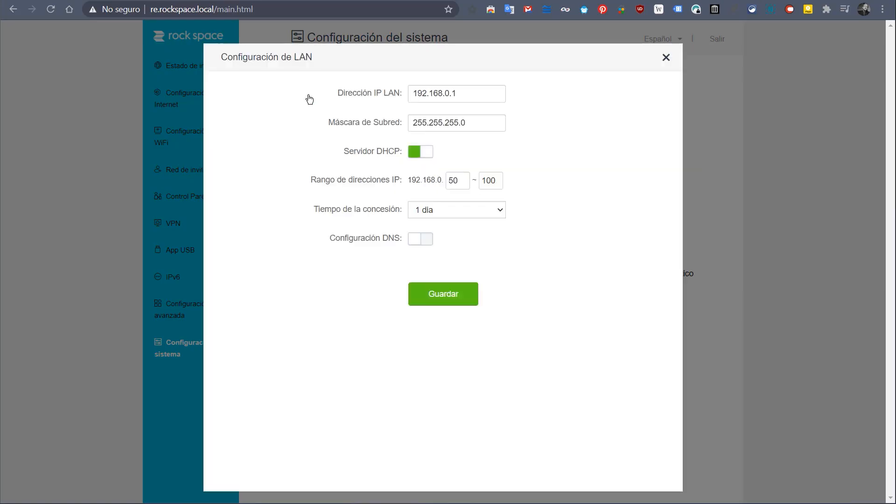
left_click(415, 239)
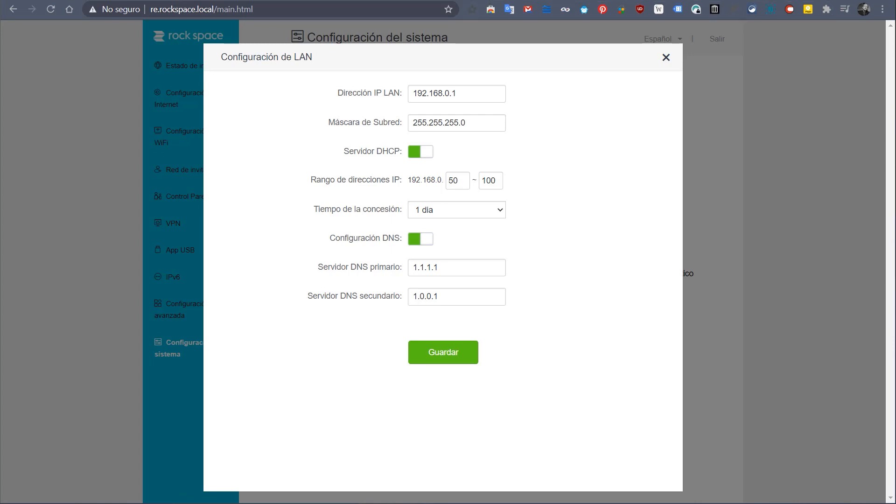
- Switch to YouTube and look for the DNS tutorials in the Mundo Digital channel's video list
left_click(499, 1)
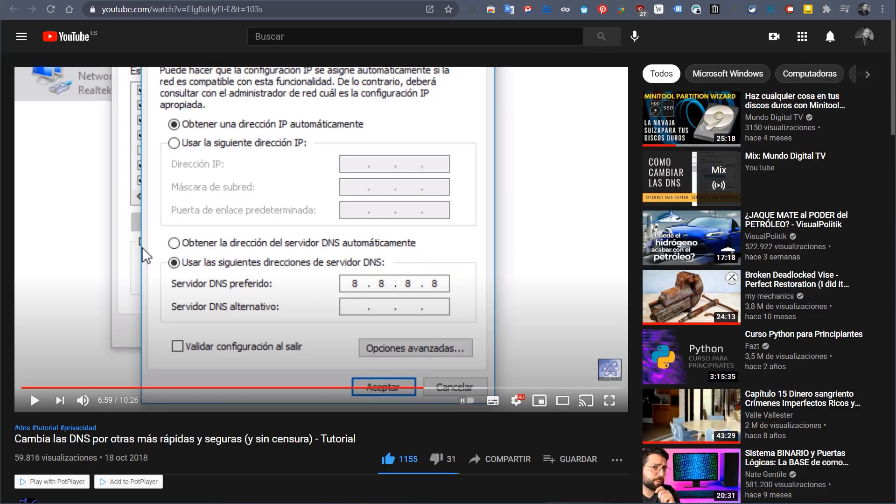
left_click(387, 0)
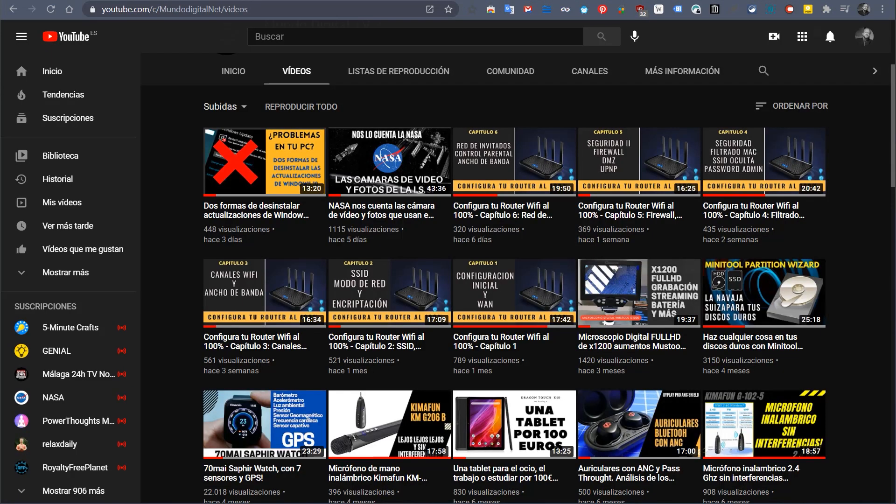
scroll(641, 301, "down", 1)
scroll(617, 293, "up", 1)
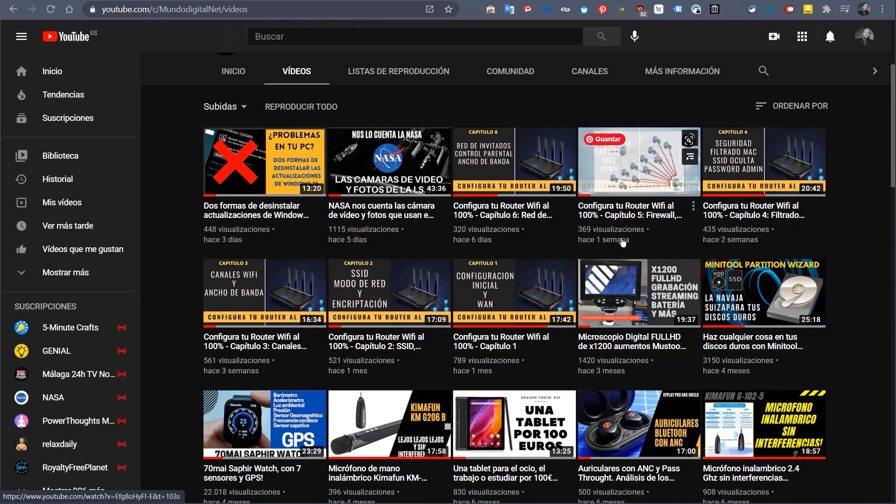
scroll(611, 210, "down", 6)
scroll(622, 241, "down", 3)
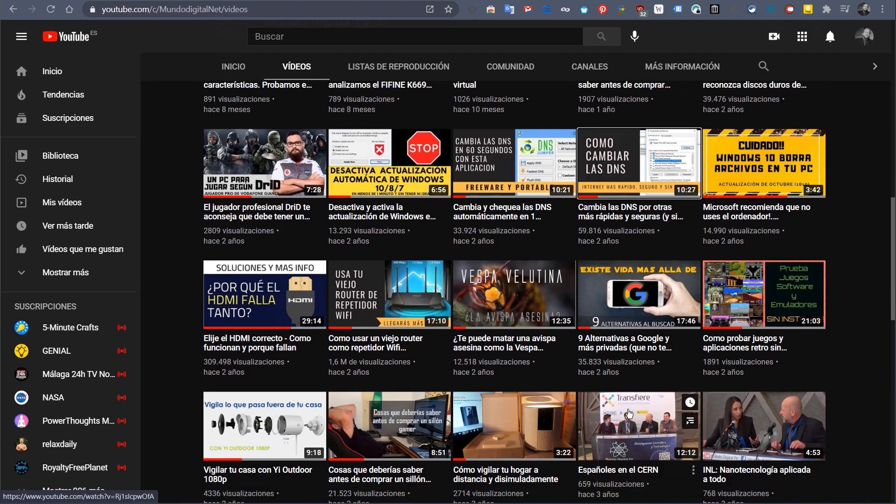
scroll(620, 249, "up", 1)
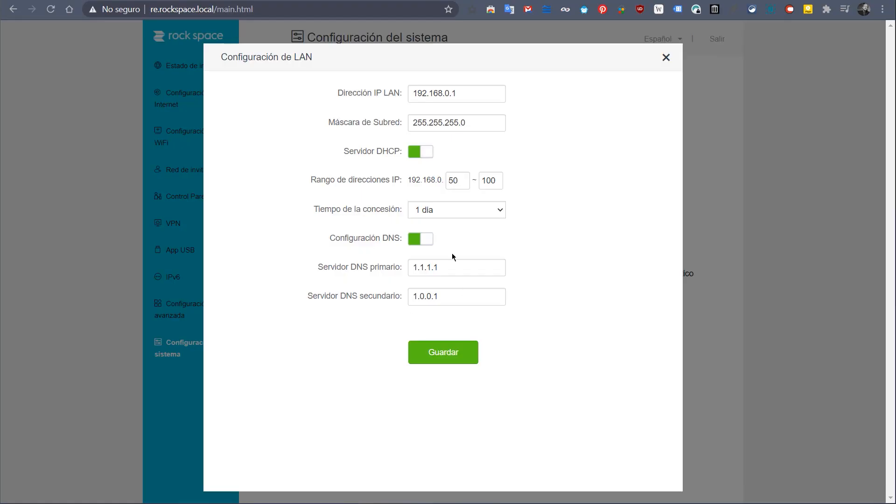
- Point out the router's primary DNS server, and turn the DNS configuration off and on again
left_click(442, 268)
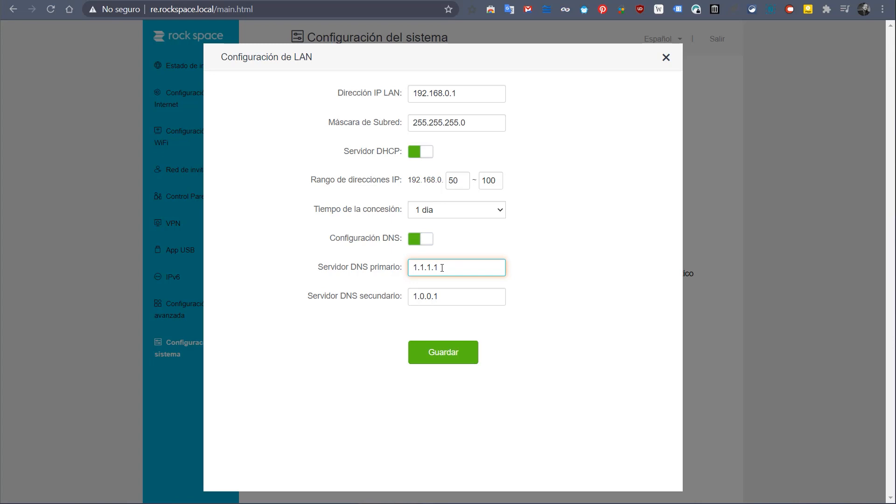
left_click_drag(412, 272, 383, 278)
left_click(443, 265)
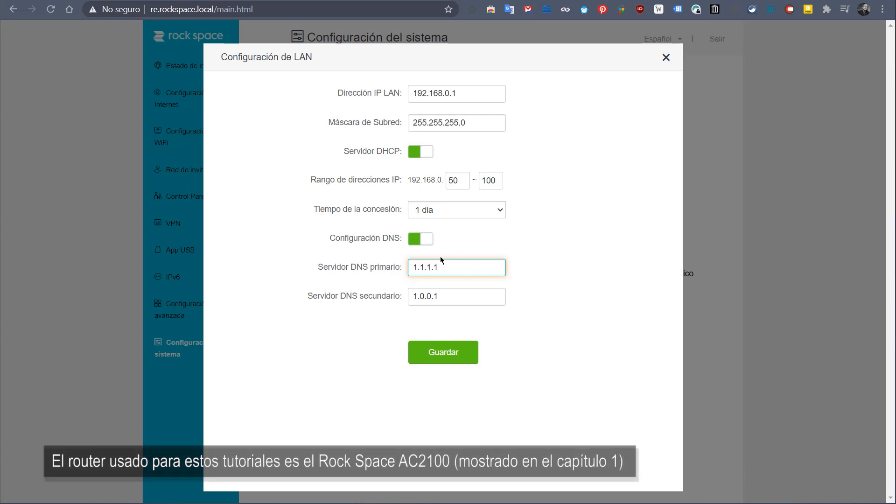
left_click(417, 239)
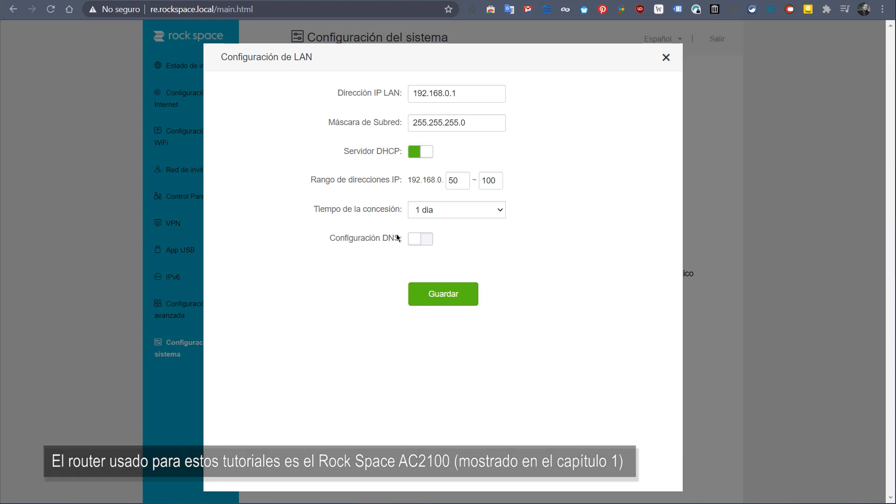
left_click(429, 239)
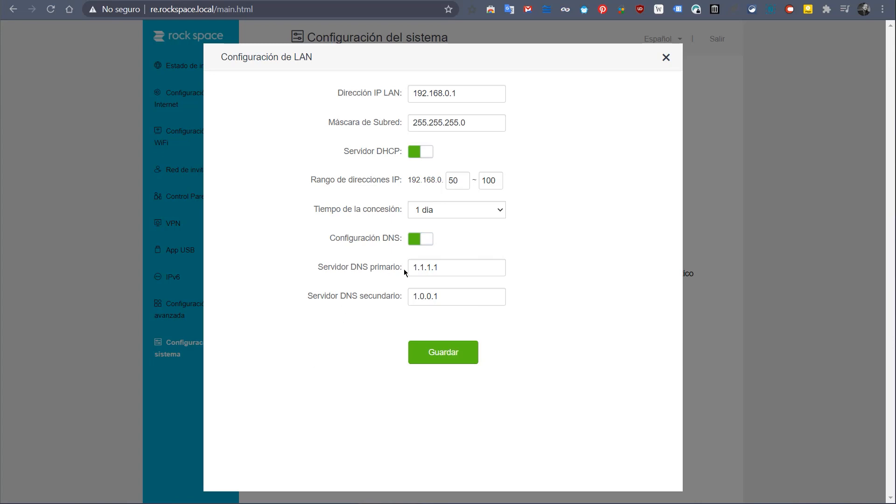
left_click(445, 268)
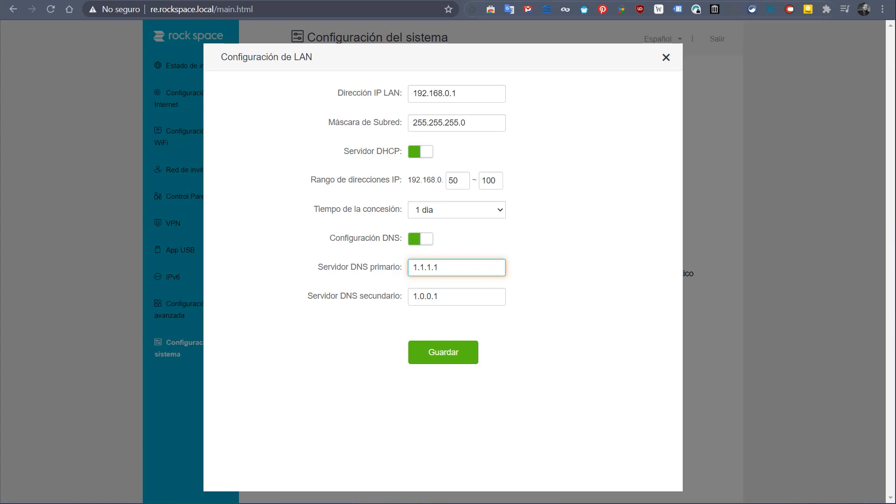
- Review the DNS tutorials on YouTube again and return to the router's LAN settings
left_click(477, 0)
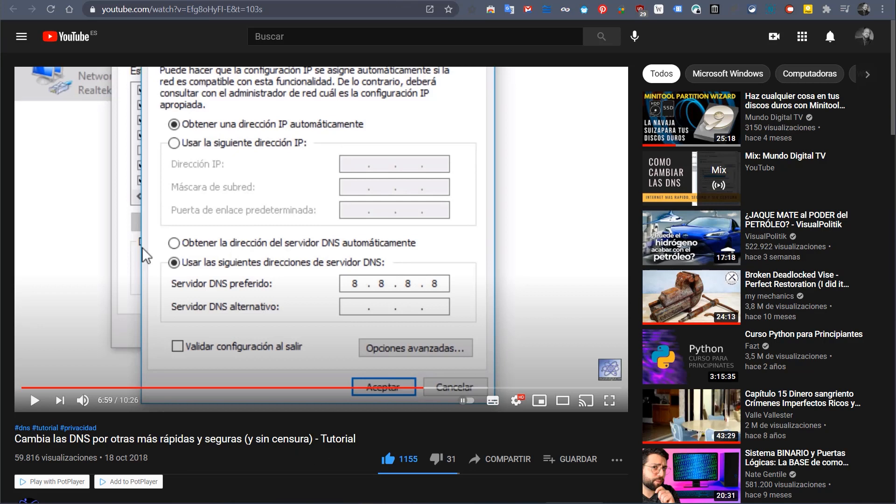
left_click(374, 0)
left_click(429, 1)
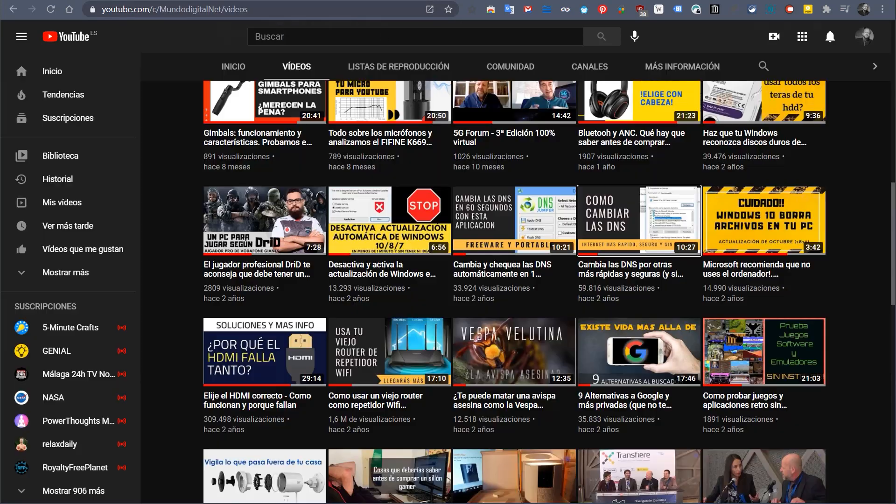
left_click(200, 0)
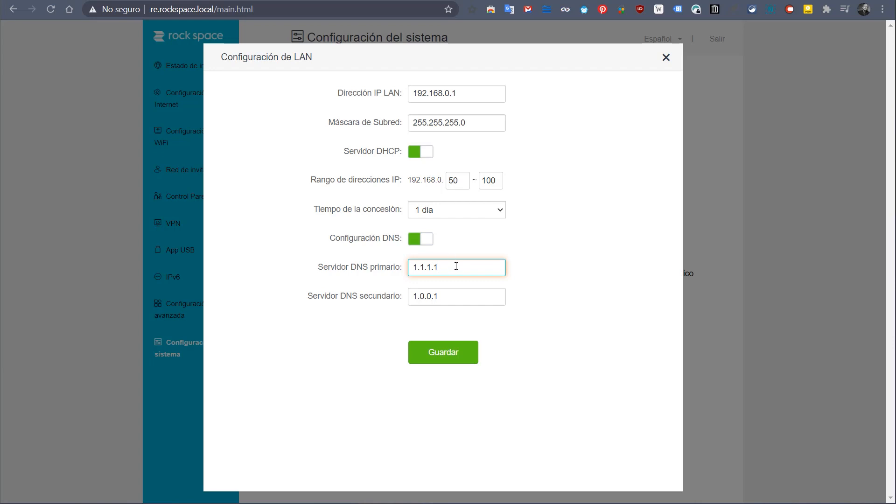
- Set the primary DNS server to 8.8.8.8 and the secondary DNS server to 8.4.4.8
left_click_drag(456, 266, 281, 276)
type("8.8.8.8")
left_click_drag(443, 297, 324, 302)
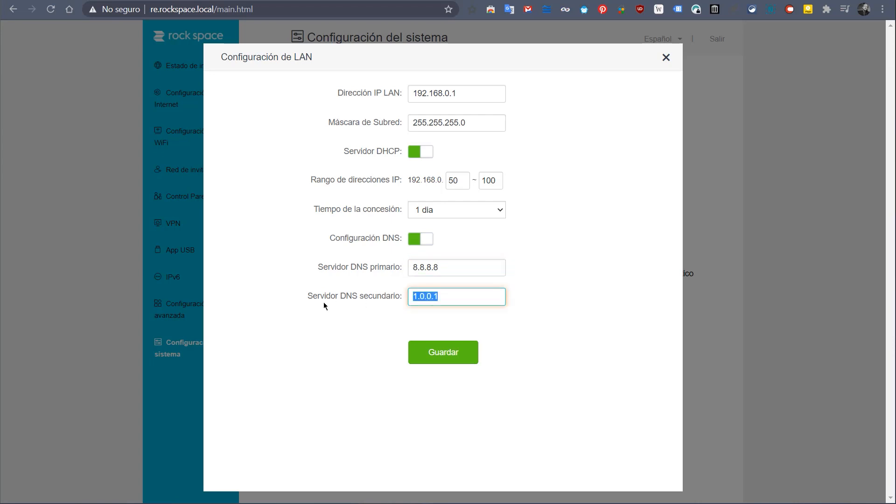
type("8.4.4.8")
left_click(455, 267)
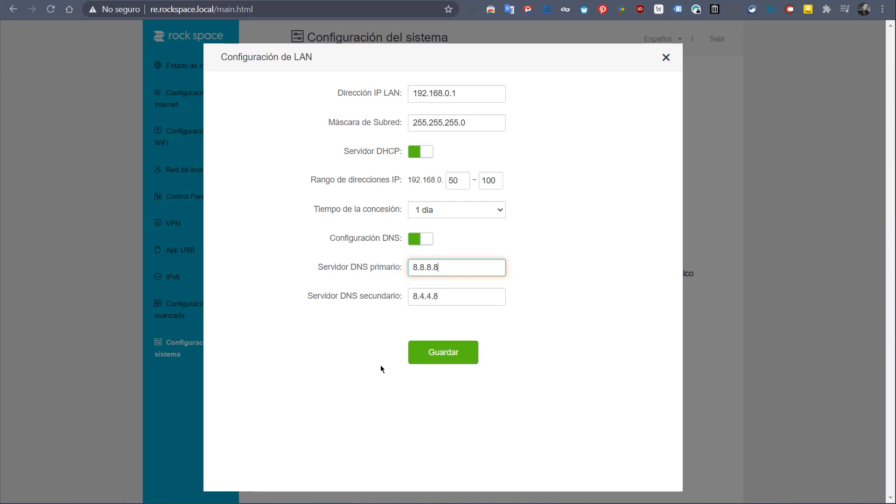
- Set the primary DNS server to 1.1.1.1 and the secondary DNS server to 8.8.8.8
left_click_drag(458, 269, 334, 275)
type("1.1.1.1")
left_click(562, 304)
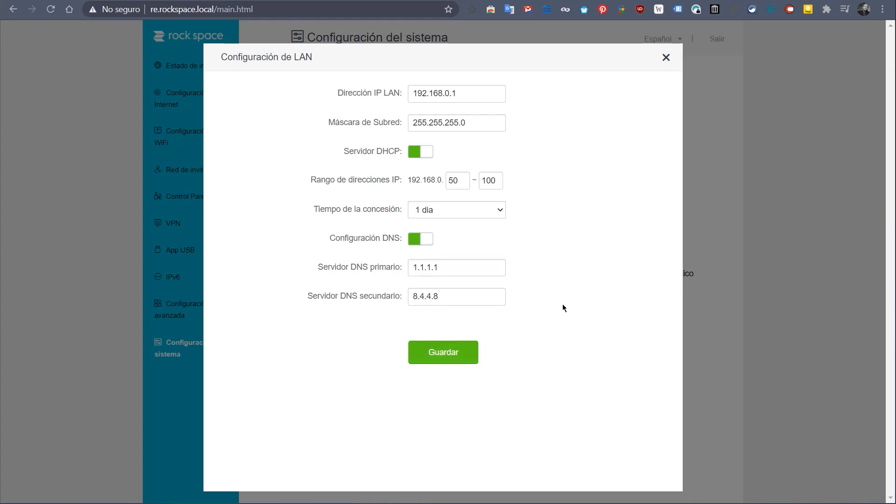
left_click_drag(443, 297, 319, 297)
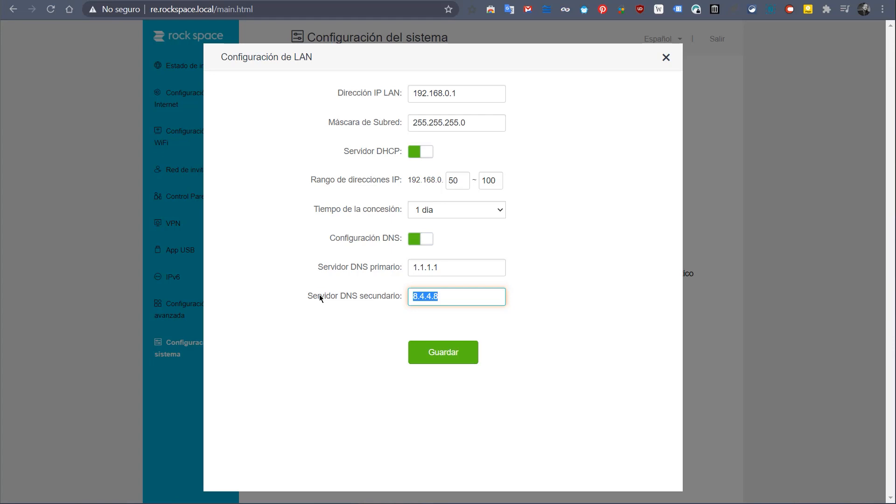
type("8.8.8.8")
left_click(559, 306)
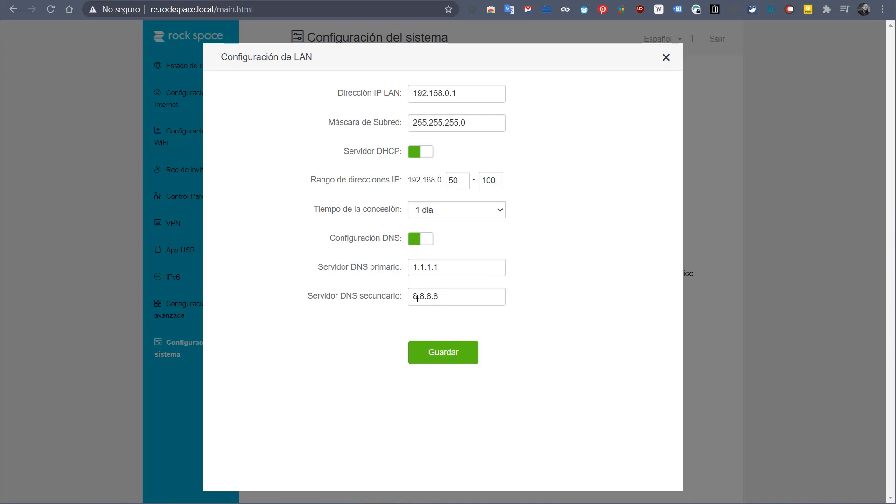
left_click(452, 270)
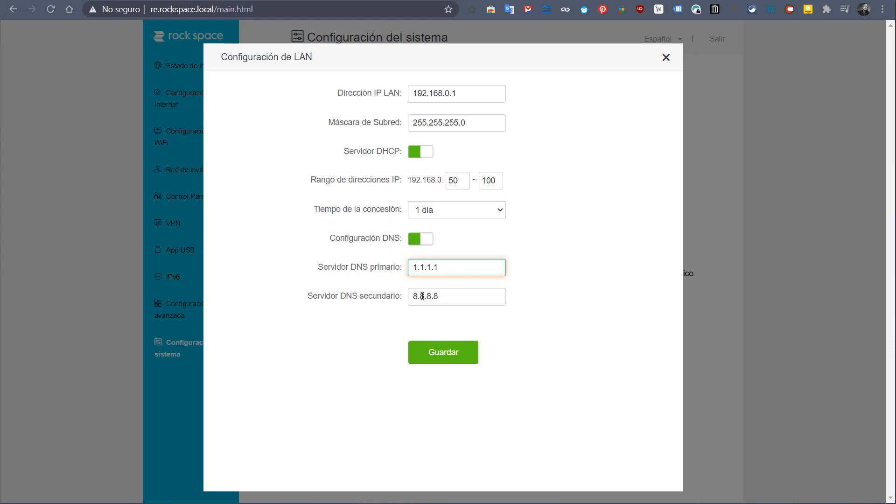
left_click(452, 294)
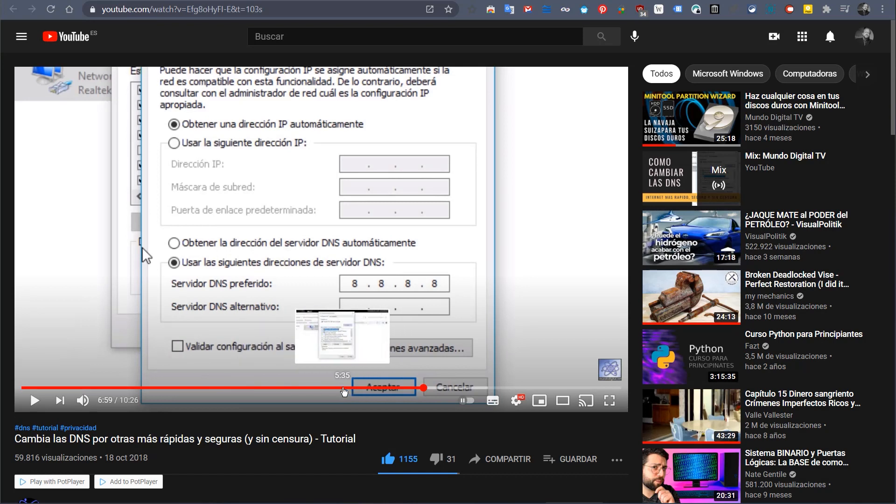
- Review the YouTube tutorials on changing the DNS servers in Windows and on changing and checking them with DNS Jumper
left_click(342, 387)
left_click(466, 388)
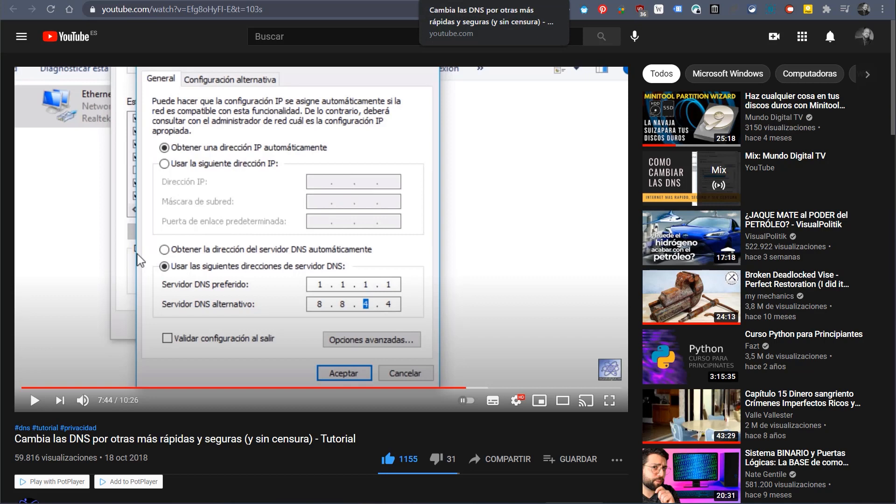
left_click(490, 0)
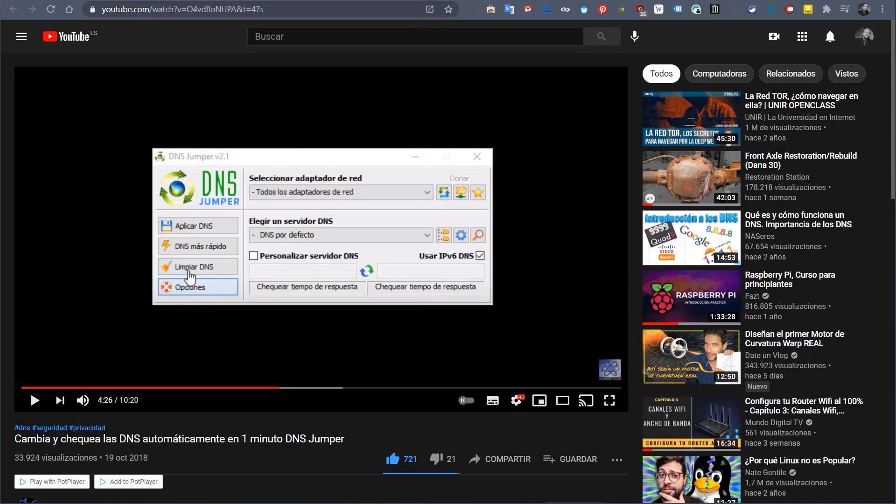
left_click(196, 1)
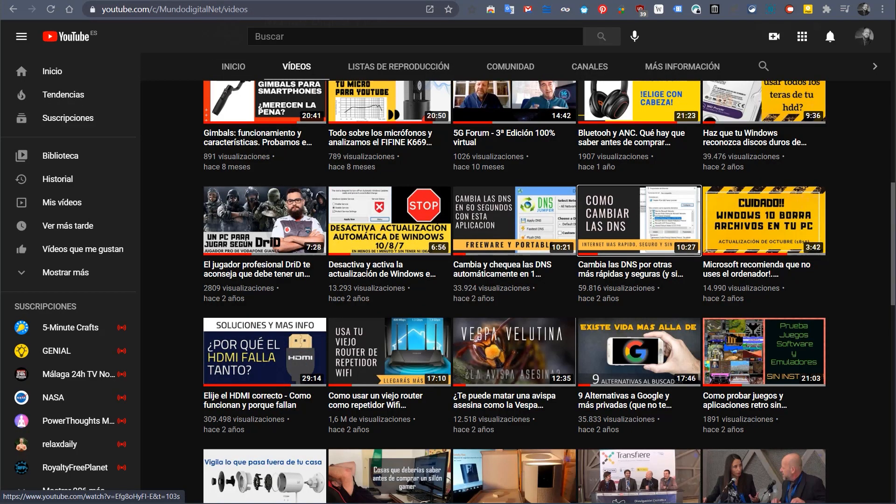
scroll(672, 484, "up", 1)
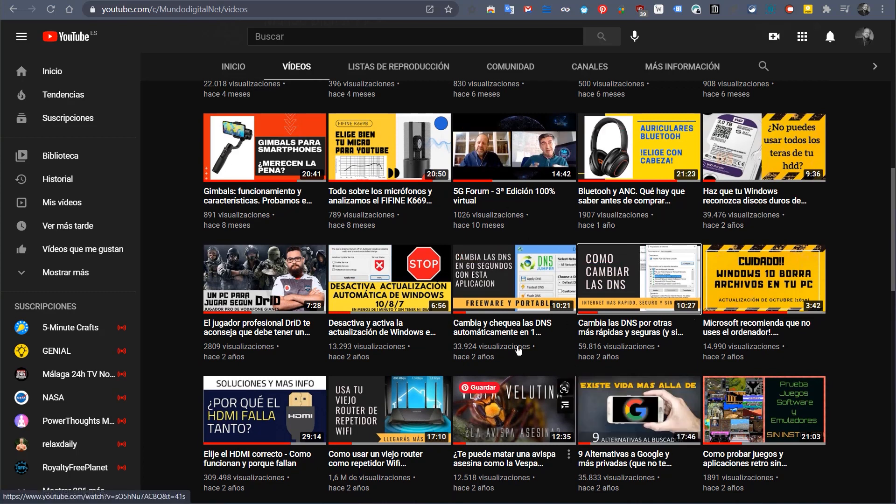
left_click(518, 350)
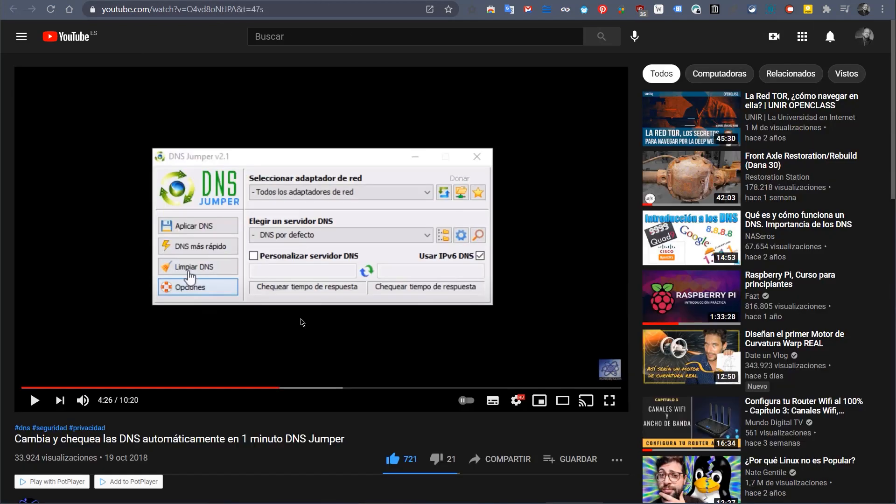
mouse_move(92, 403)
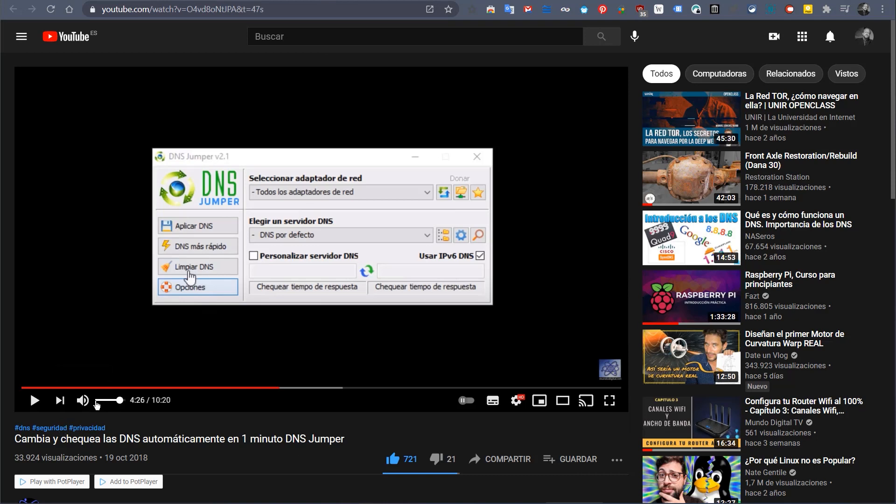
scroll(223, 381, "down", 2)
scroll(133, 375, "up", 2)
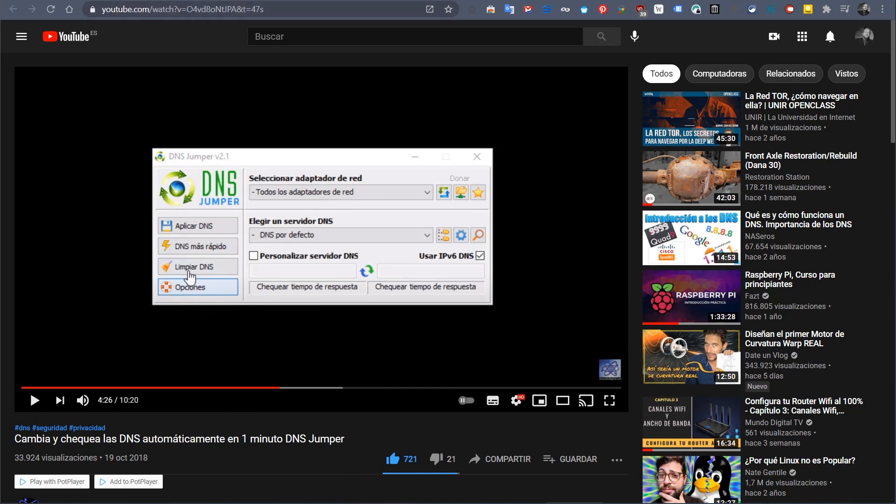
- Save the router's LAN settings and reopen them to check the primary and secondary DNS servers
key("alt+Left")
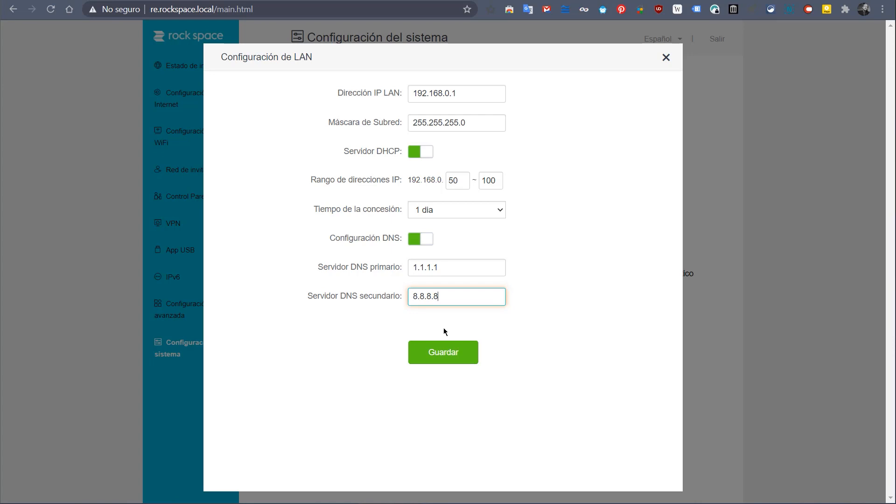
left_click(457, 351)
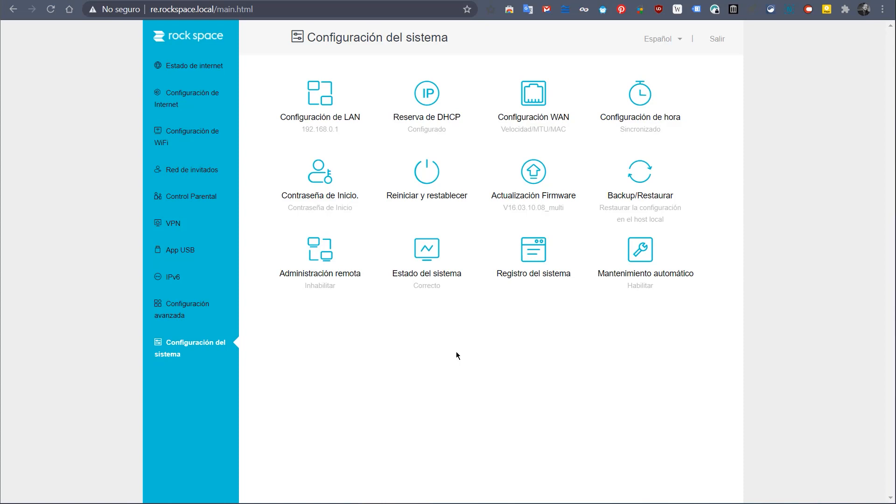
left_click(336, 132)
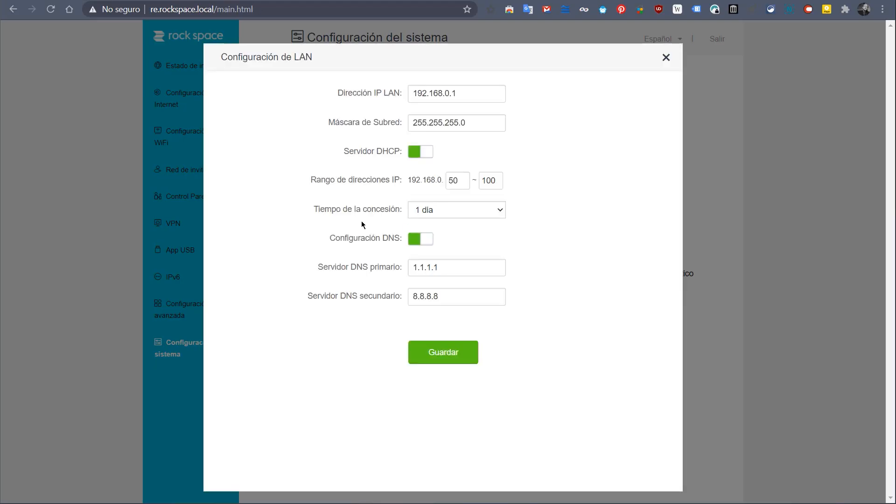
left_click(441, 268)
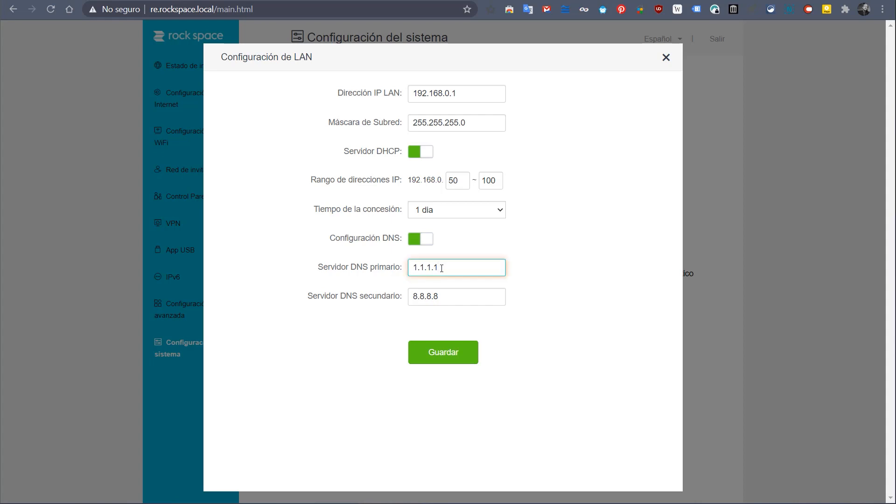
left_click(445, 295)
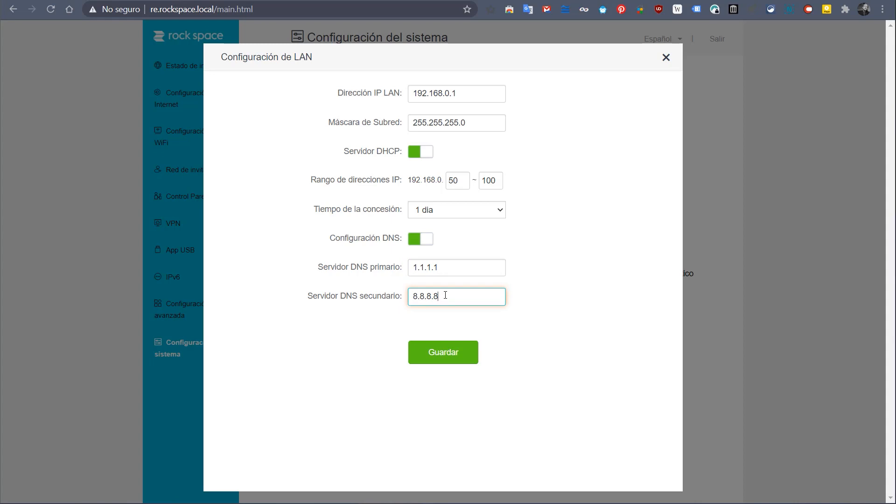
left_click(663, 65)
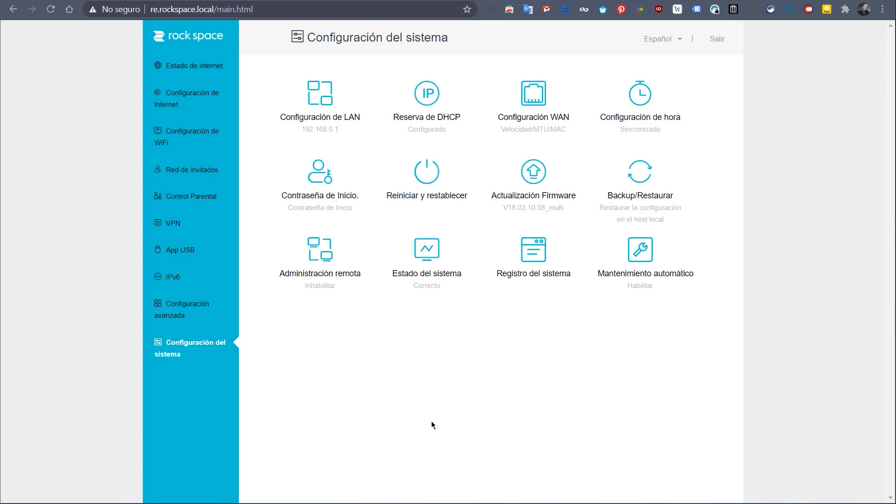
- Look at the router's automatic maintenance settings and its configuration backup and restore options, changing nothing
left_click(652, 265)
left_click(664, 58)
left_click(642, 194)
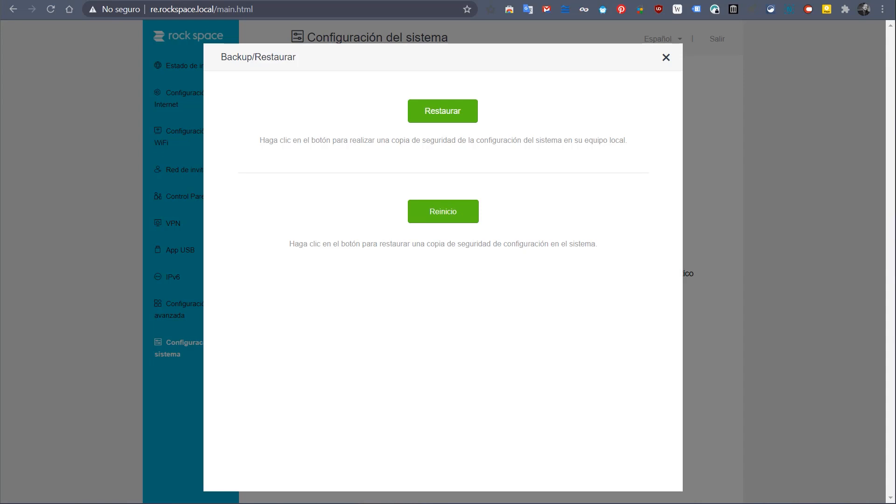
left_click(666, 57)
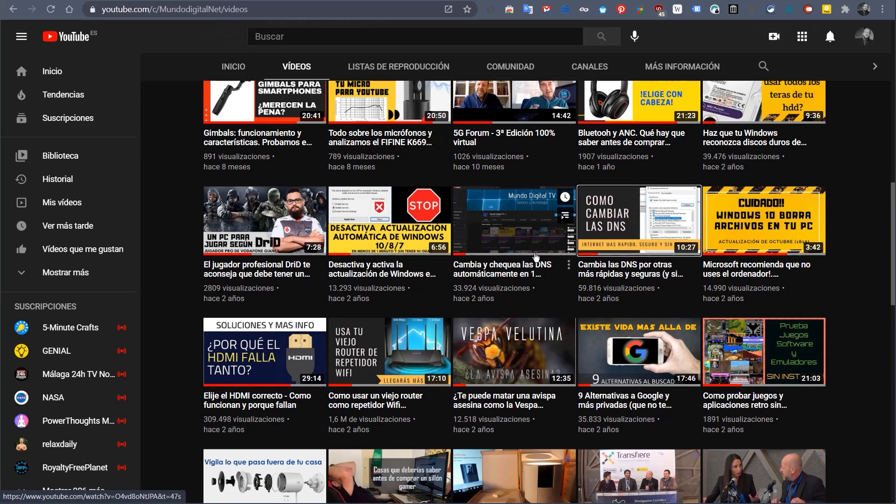
- Browse the Mundo Digital TV channel's videos on YouTube up to the newest uploads and the router configuration chapters
scroll(420, 308, "down", 1)
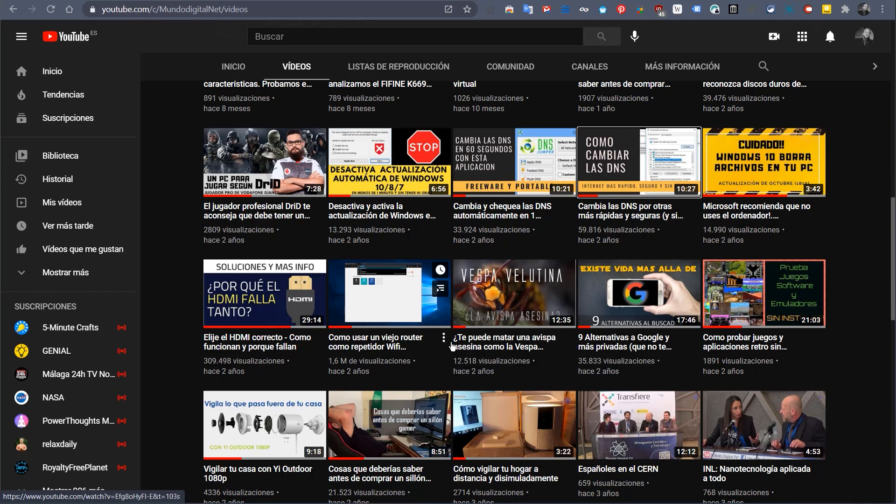
scroll(653, 326, "up", 6)
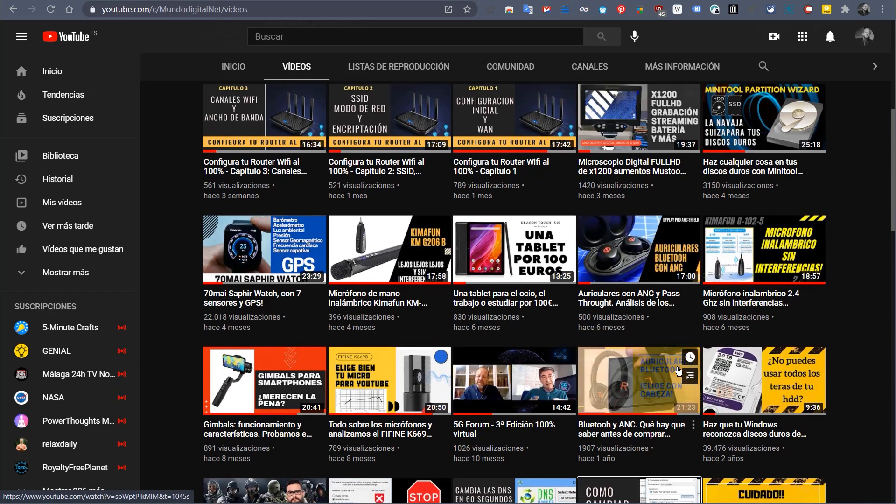
scroll(678, 371, "up", 4)
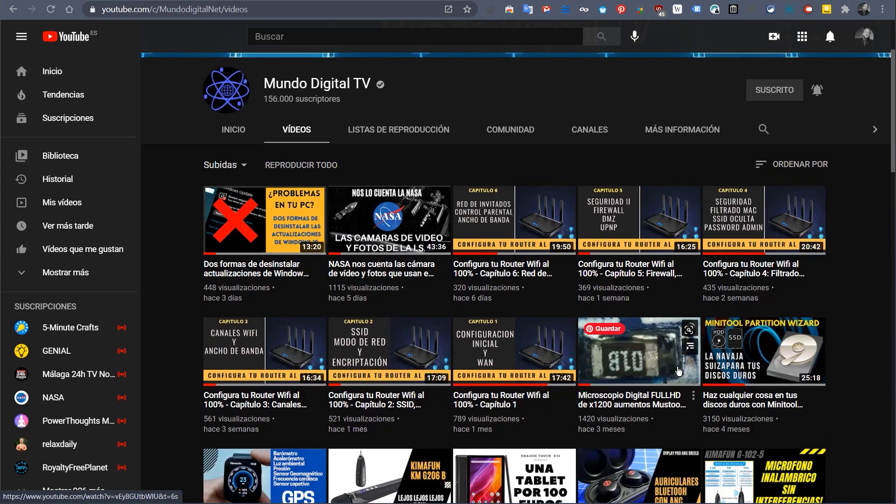